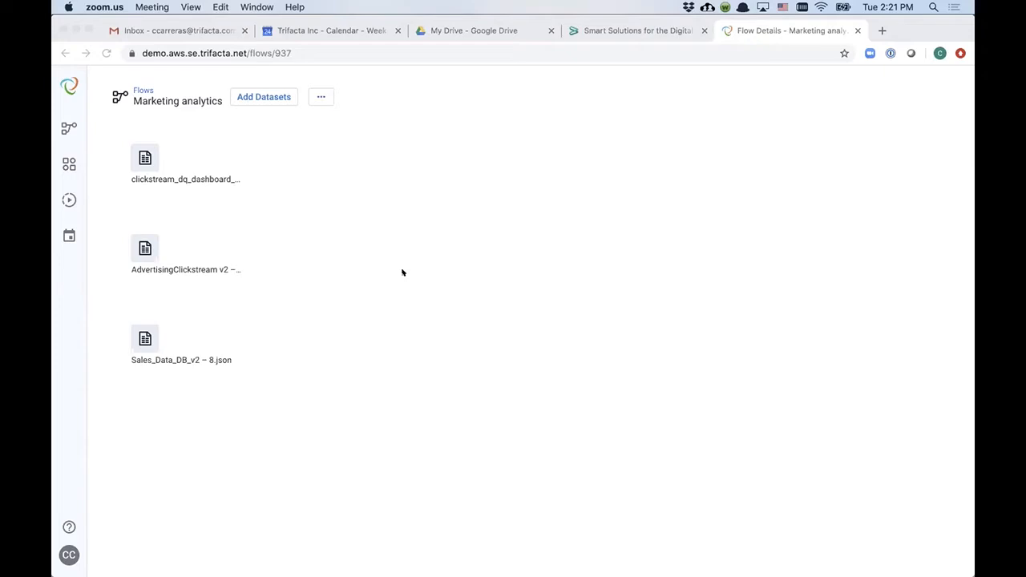
# Step: Preview the details of the clickstream_dq_dashboard dataset in the Marketing analytics flow
pyautogui.click(147, 153)
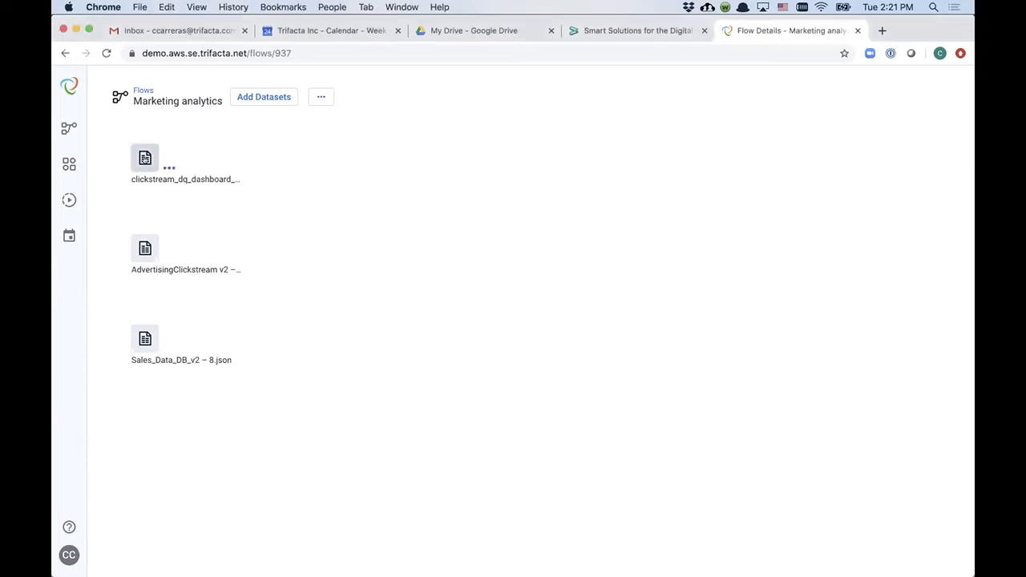
pyautogui.click(145, 158)
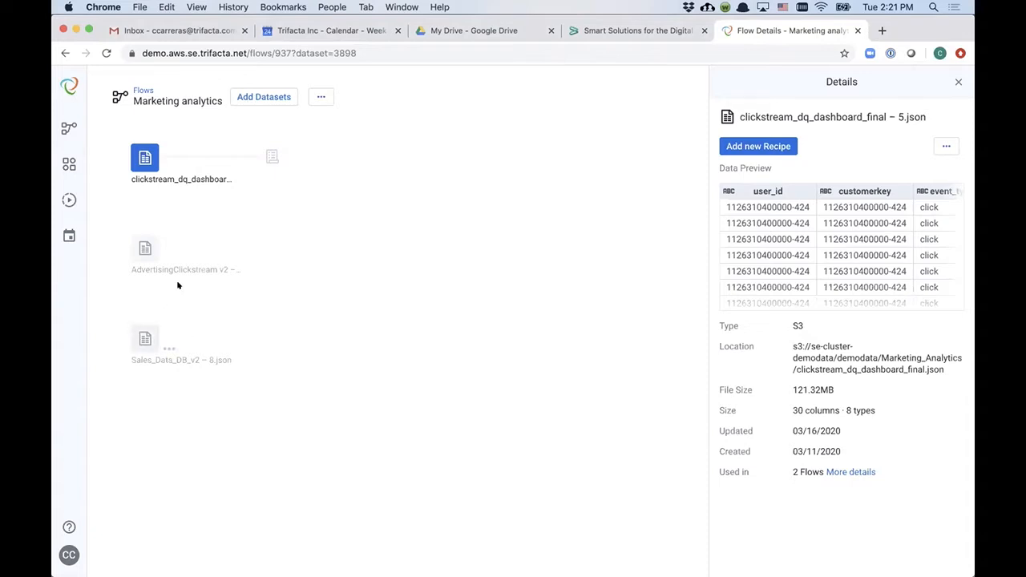
pyautogui.click(401, 306)
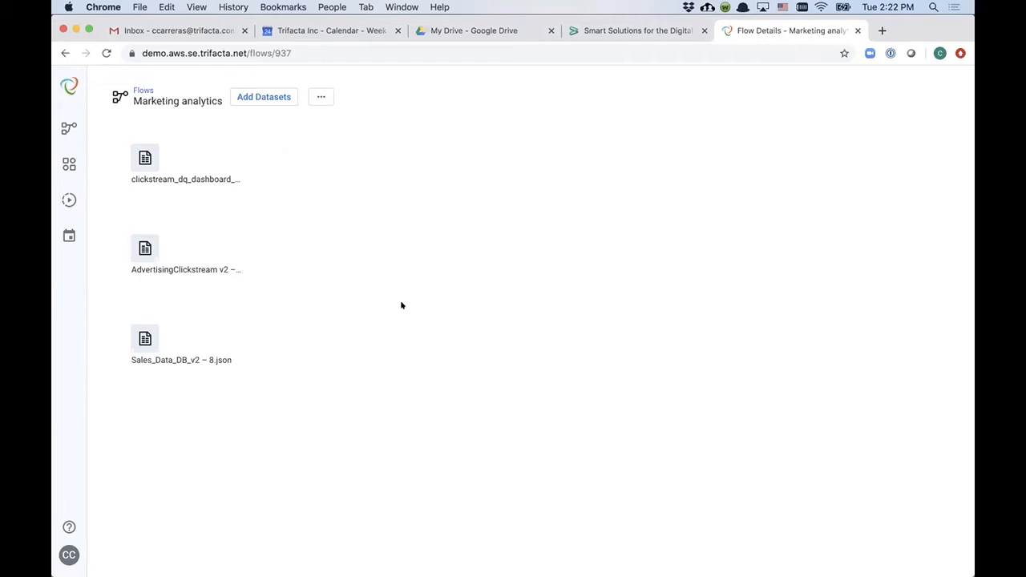
# Step: Add a new recipe to the clickstream_dq_dashboard dataset and open it for editing
pyautogui.moveTo(192, 163)
pyautogui.click(143, 157)
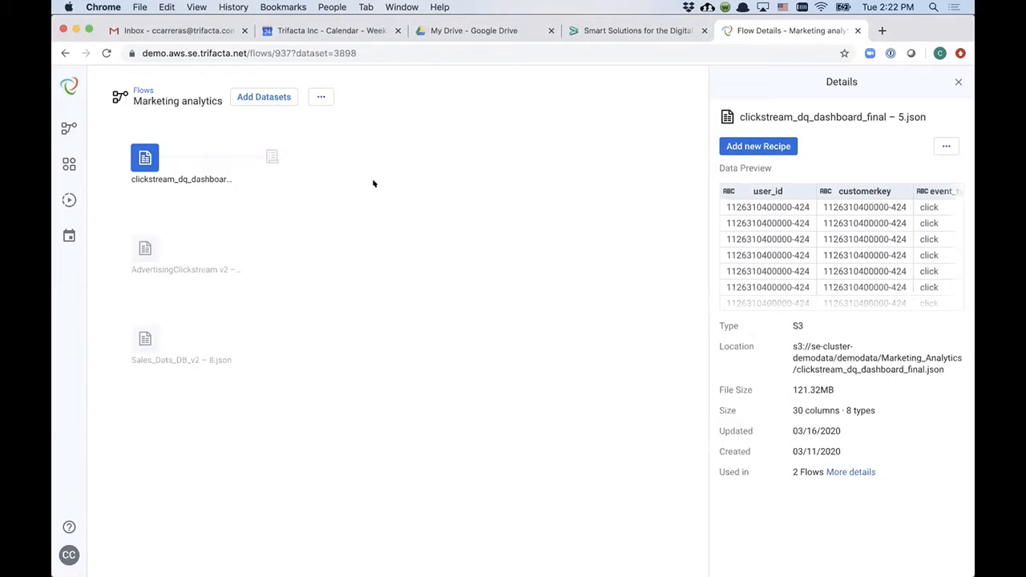
pyautogui.click(272, 159)
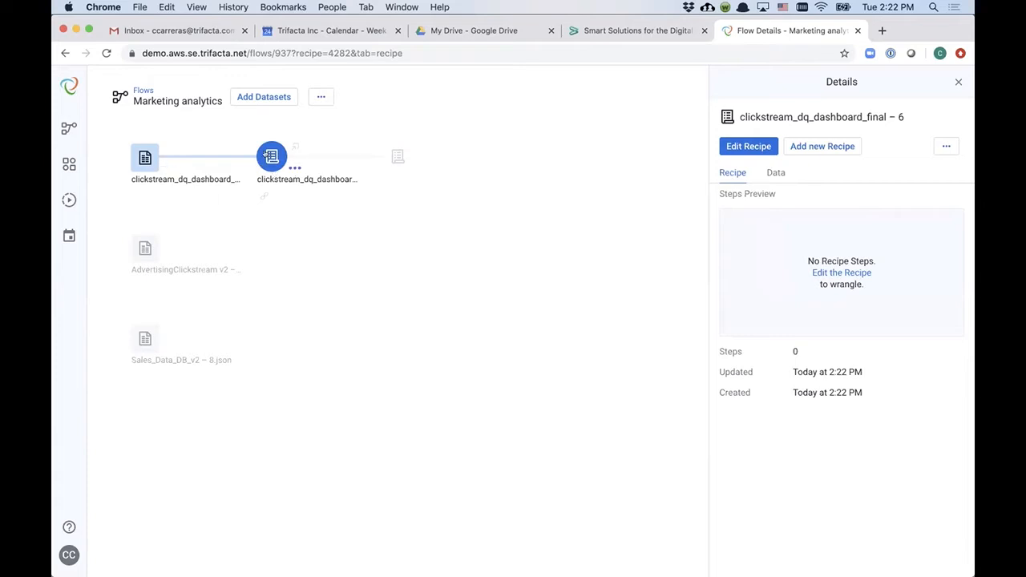
pyautogui.doubleClick(266, 154)
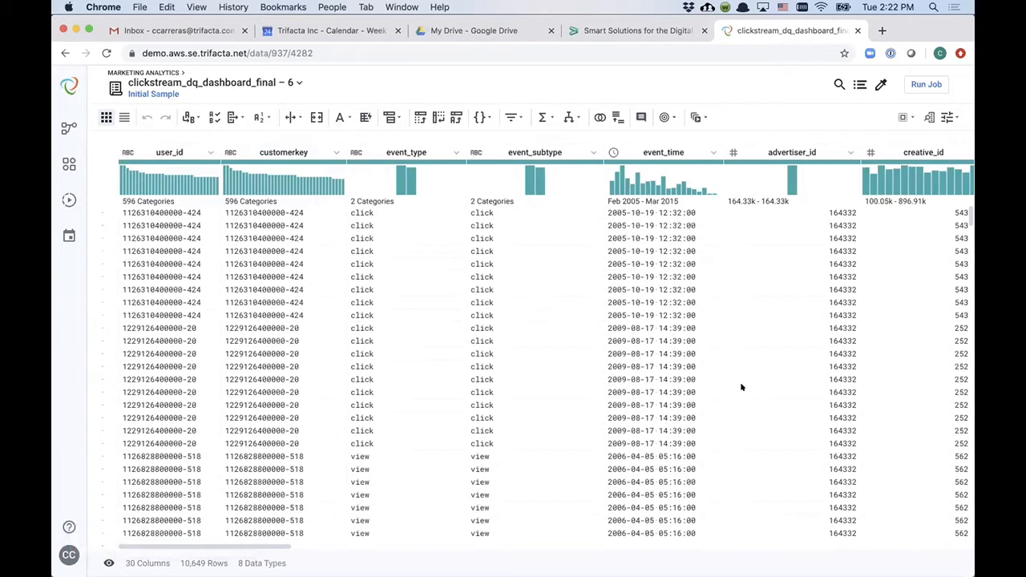
# Step: Scroll across the clickstream recipe's columns and return to the flow
pyautogui.hscroll(6, 742, 385)
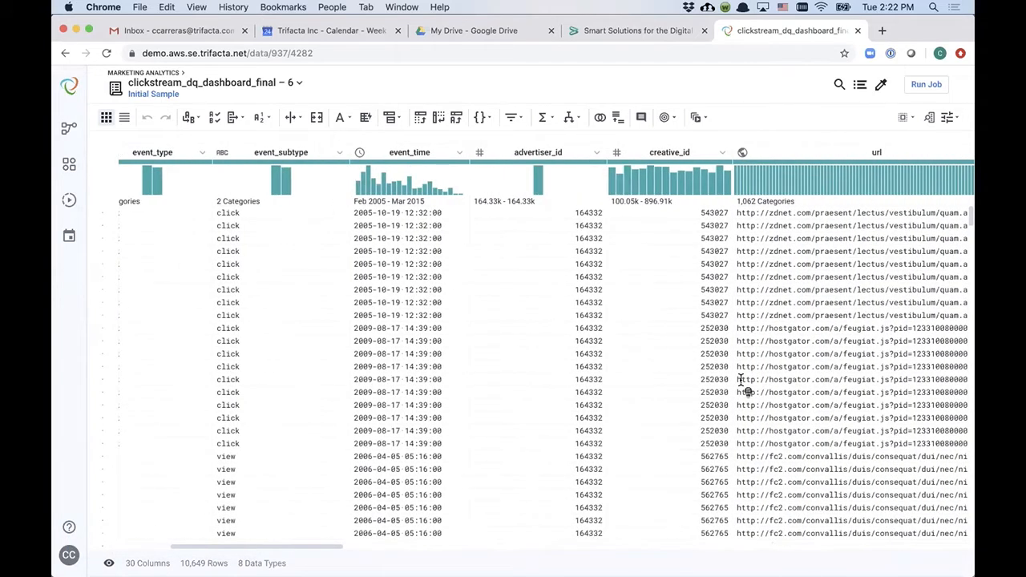
pyautogui.hscroll(2, 741, 385)
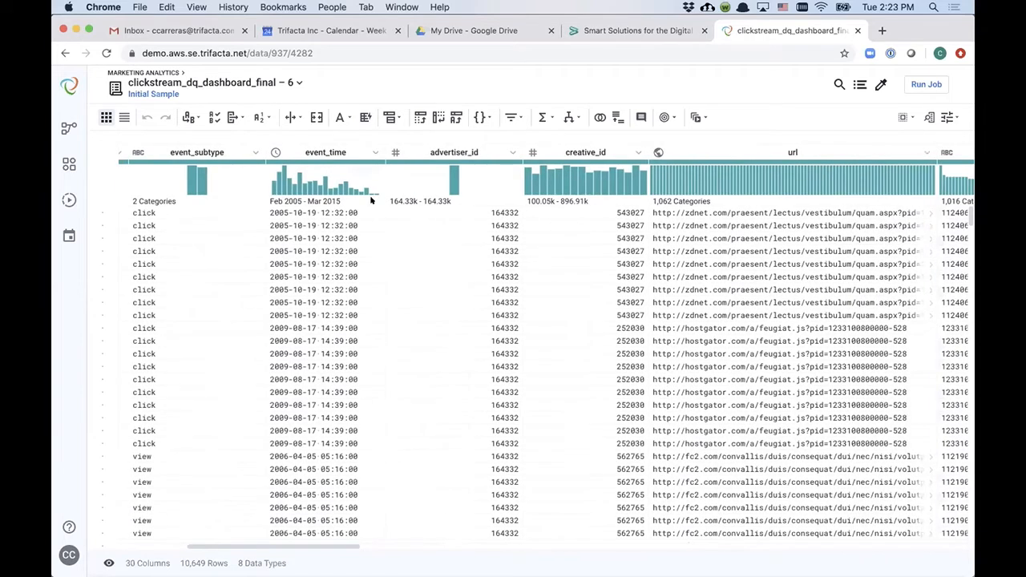
pyautogui.click(151, 72)
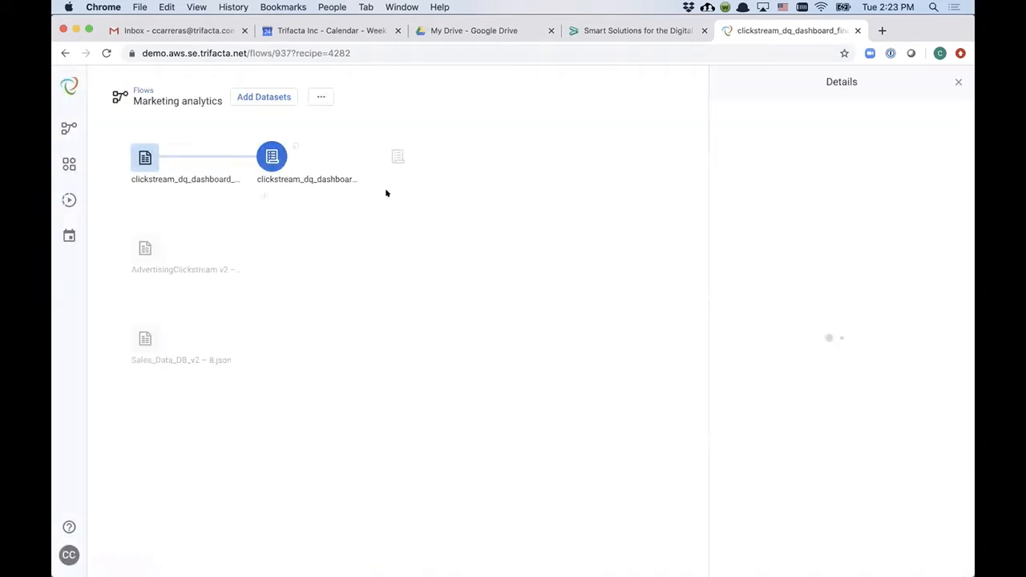
# Step: Open the existing recipe of the AdvertisingClickstream v2 dataset for editing
pyautogui.click(144, 246)
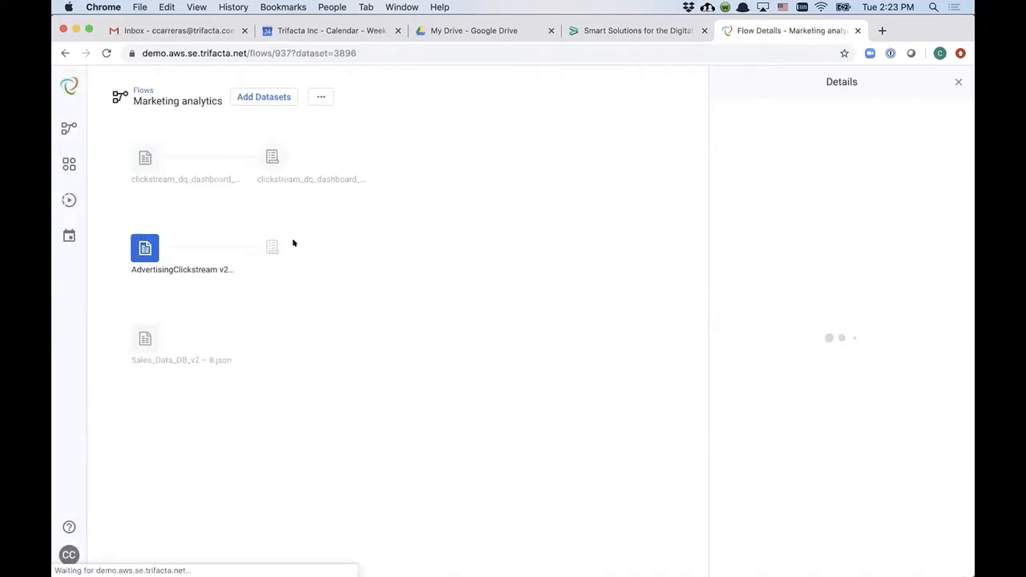
pyautogui.click(274, 246)
pyautogui.doubleClick(273, 244)
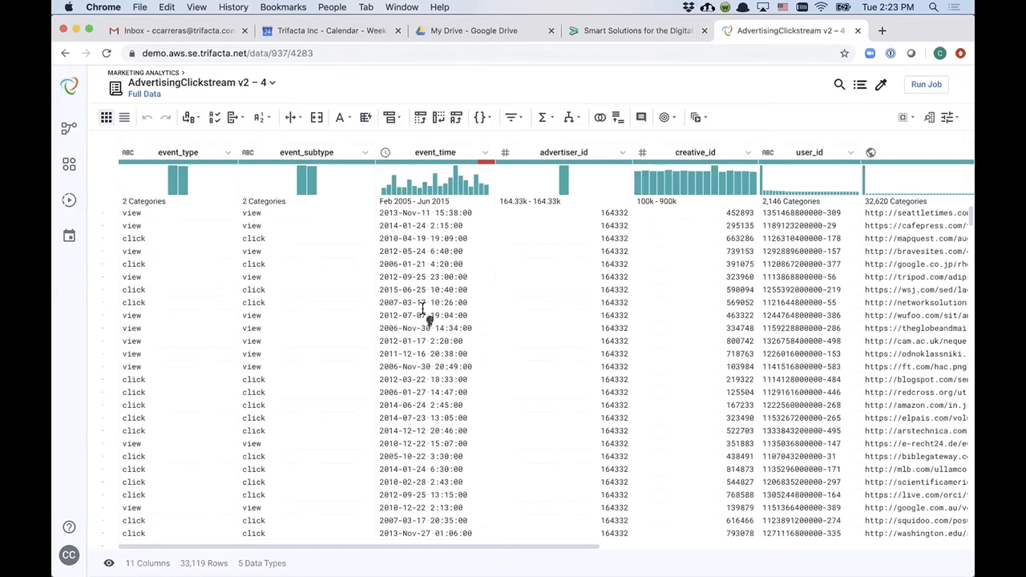
# Step: Browse the AdvertisingClickstream data across its rows and columns
pyautogui.scroll(-10, 458, 264)
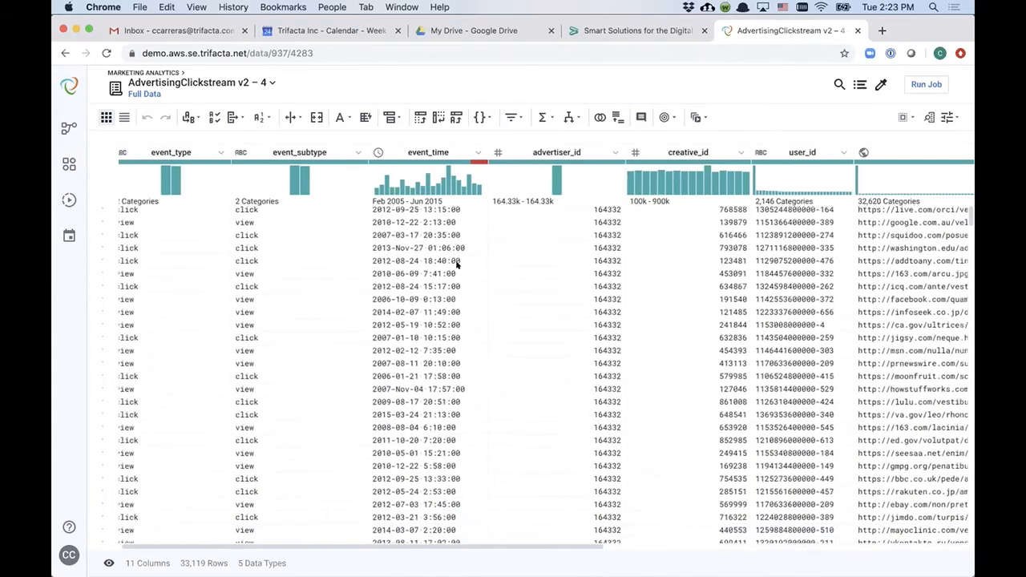
pyautogui.hscroll(10, 458, 265)
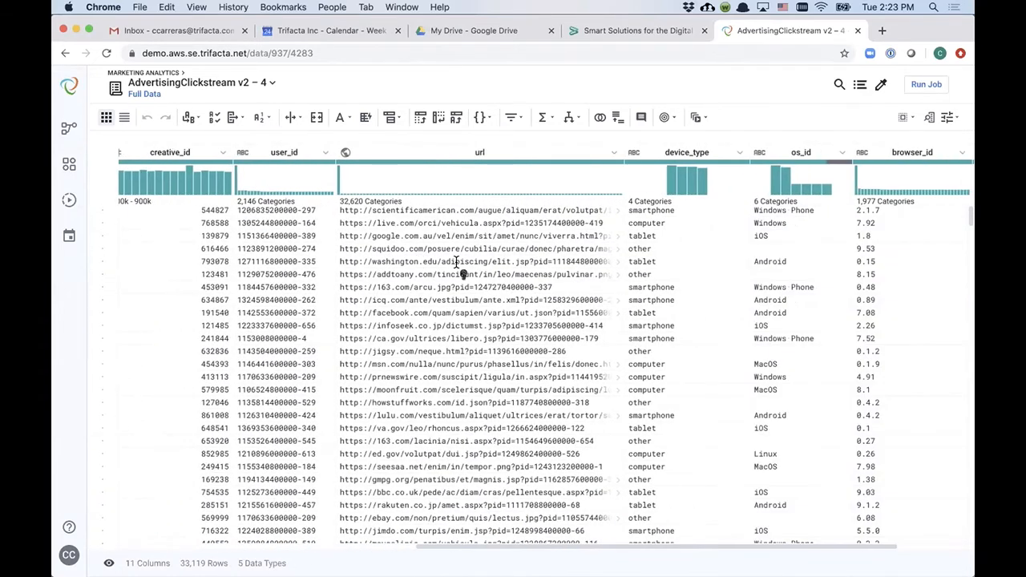
pyautogui.hscroll(-10, 457, 265)
pyautogui.scroll(5, 458, 264)
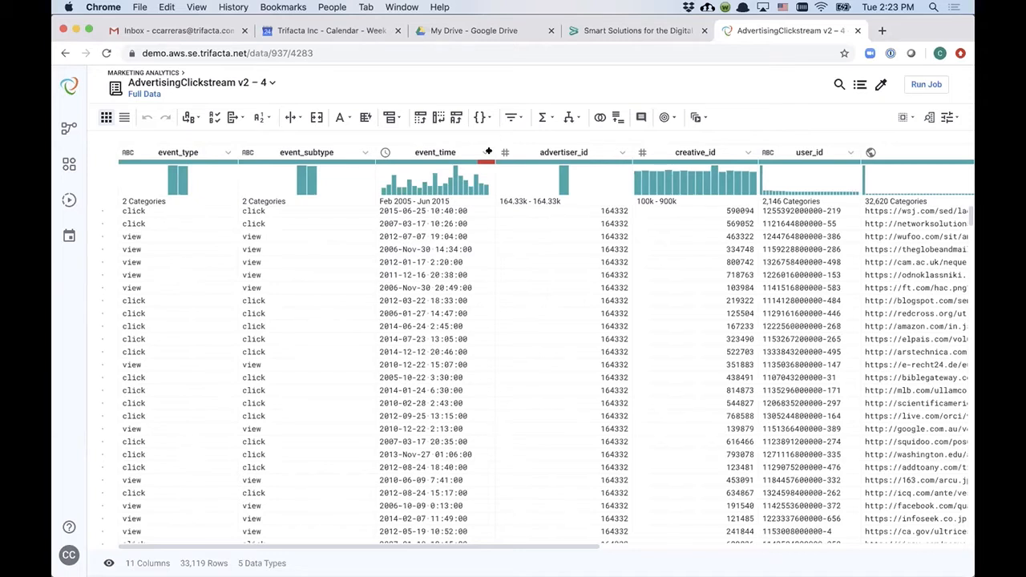
pyautogui.moveTo(479, 163)
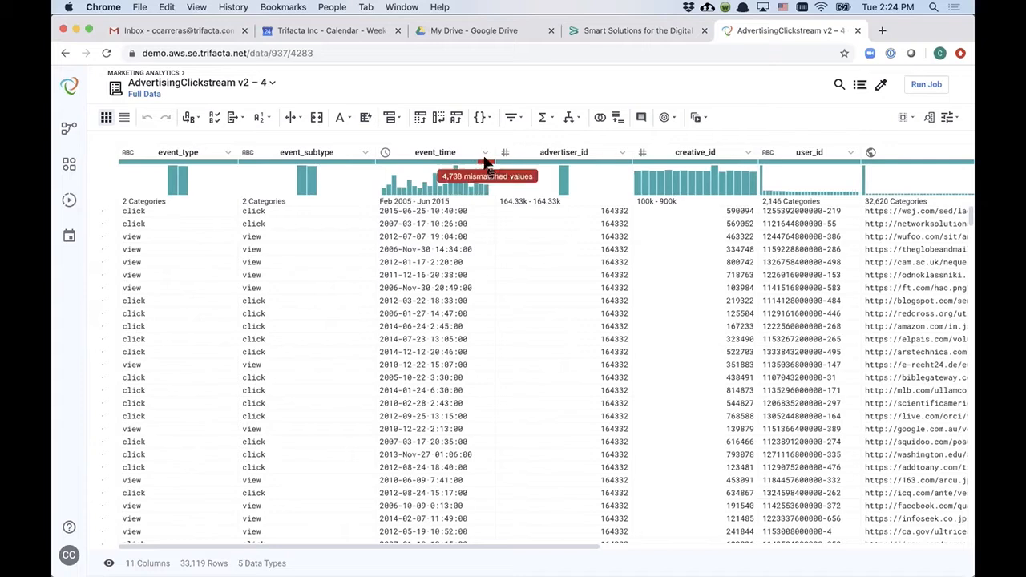
# Step: Delete the rows where event_time is 'Error: Timed out' using the event_time column's suggestions
pyautogui.click(420, 152)
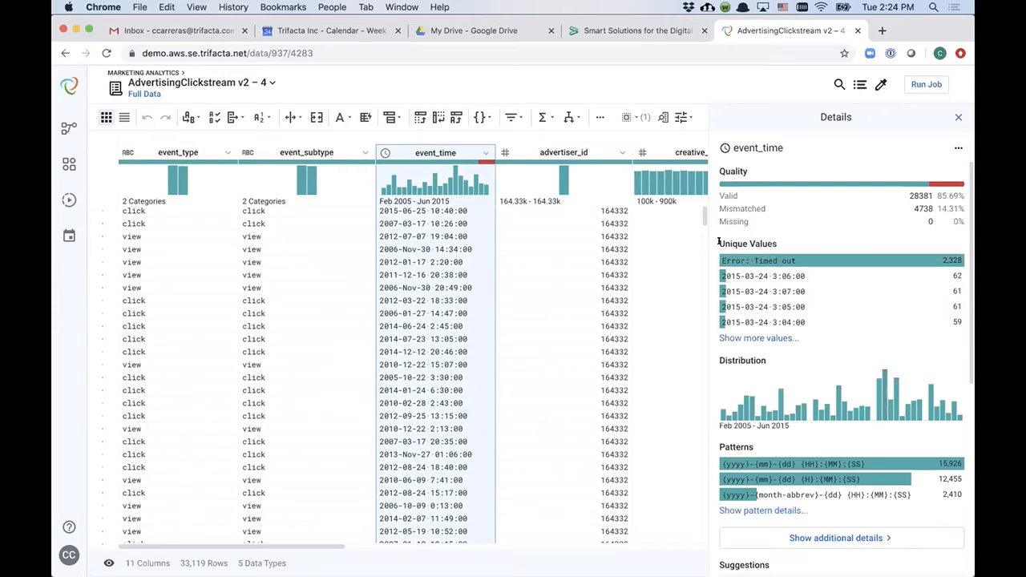
pyautogui.tripleClick(765, 242)
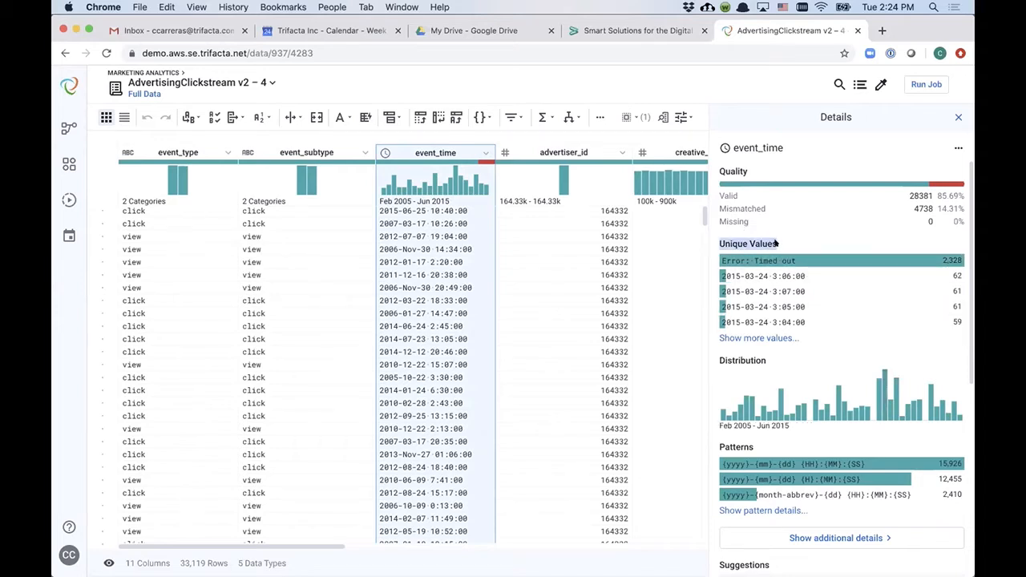
pyautogui.click(778, 245)
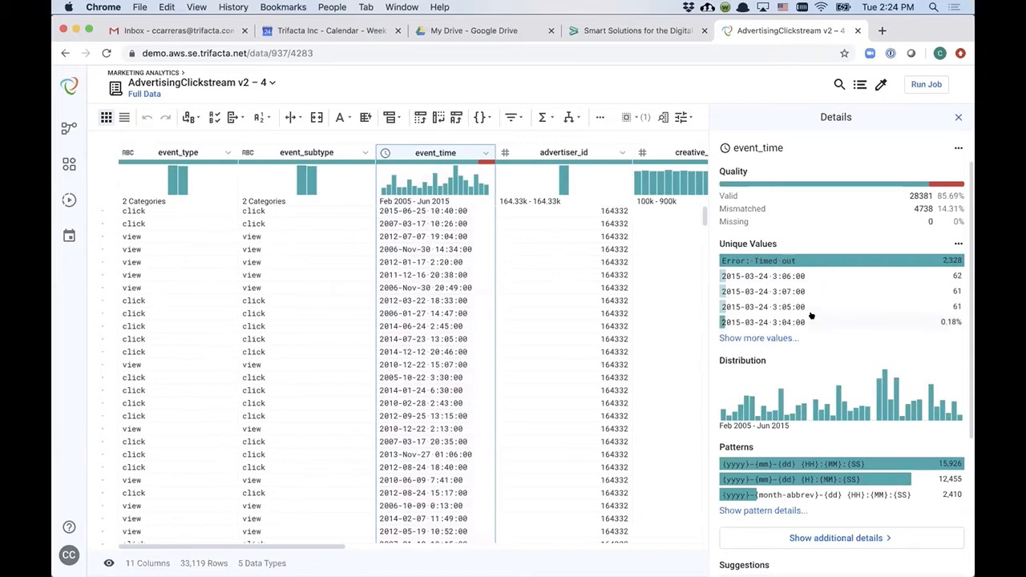
pyautogui.scroll(-3, 811, 317)
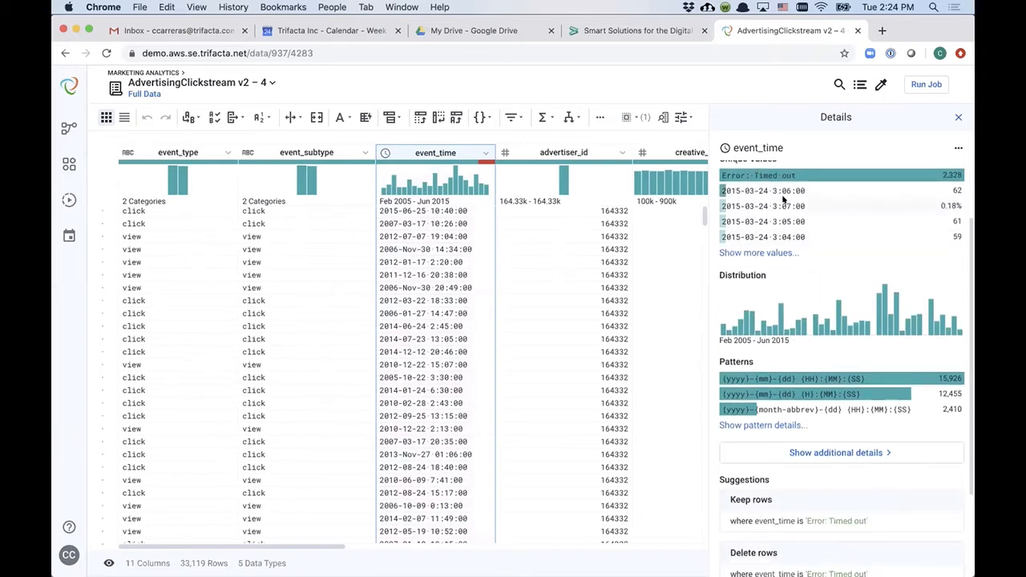
pyautogui.scroll(-2, 775, 314)
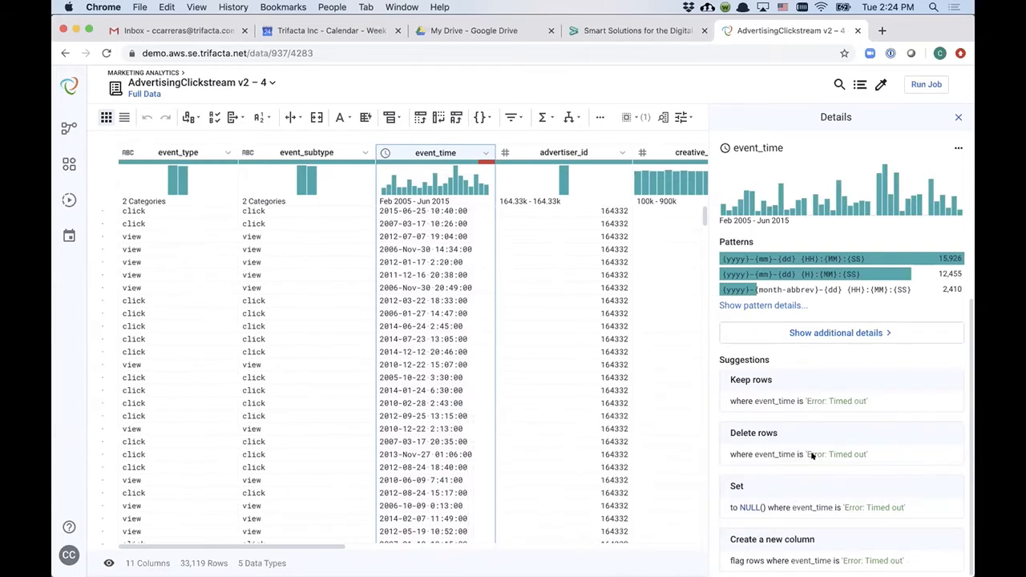
pyautogui.scroll(5, 806, 459)
pyautogui.scroll(-4, 807, 455)
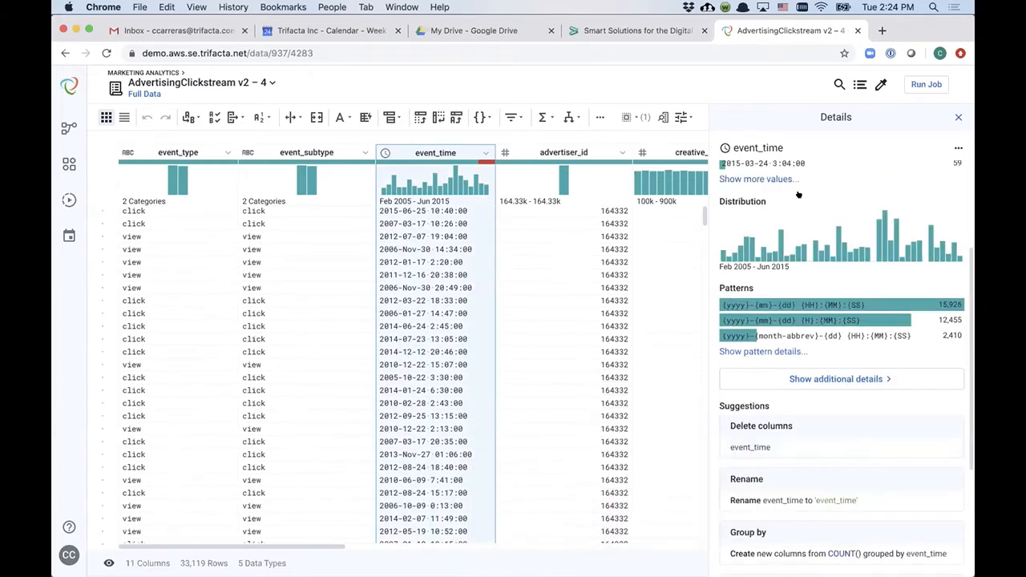
pyautogui.scroll(4, 802, 192)
pyautogui.scroll(-5, 805, 321)
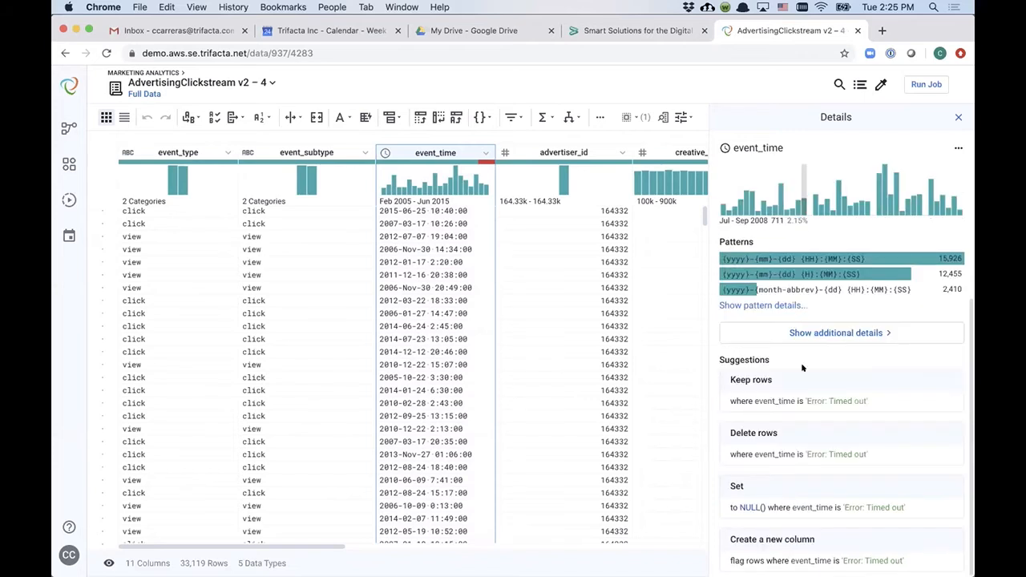
pyautogui.moveTo(798, 451)
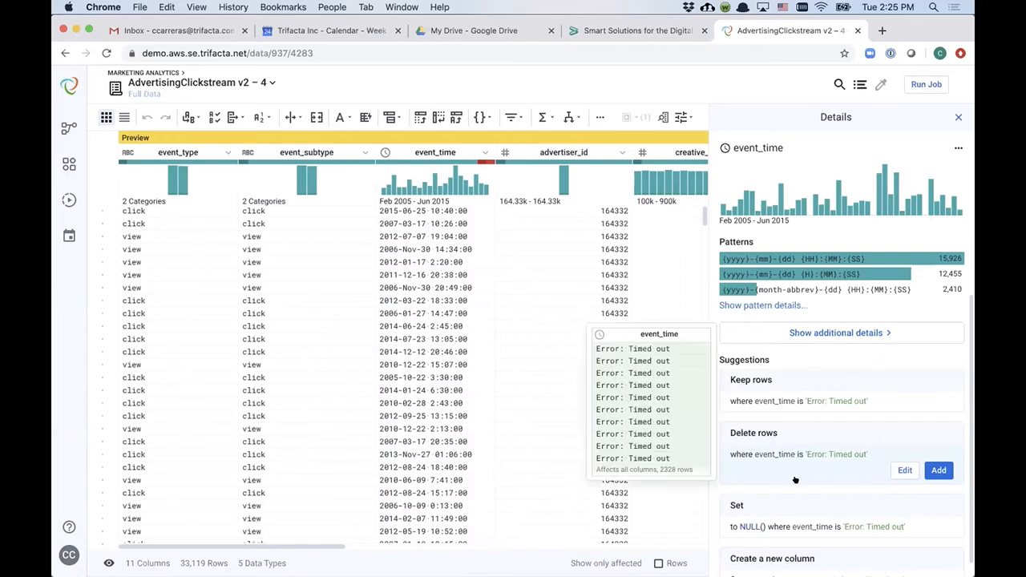
pyautogui.click(939, 470)
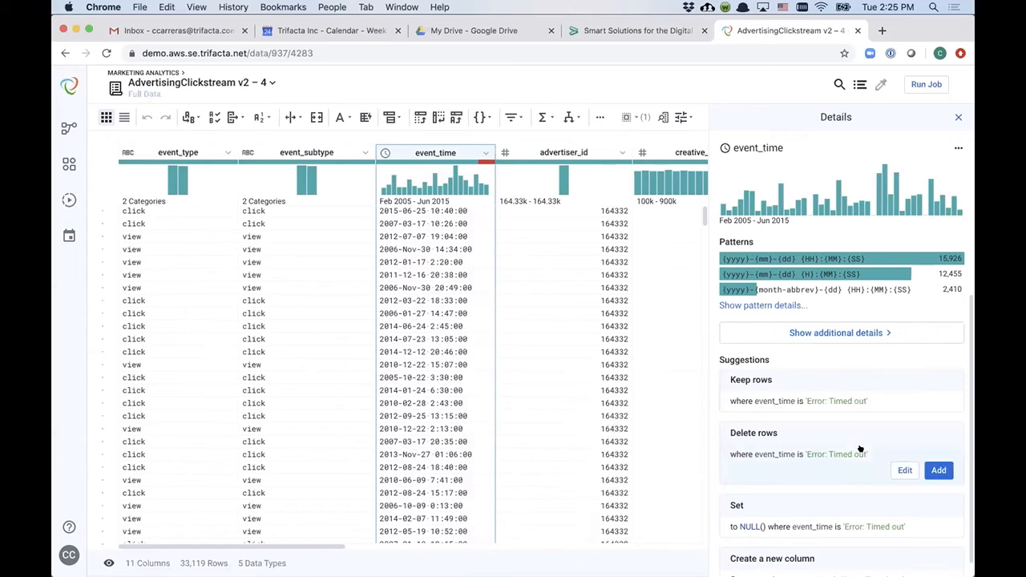
pyautogui.click(939, 471)
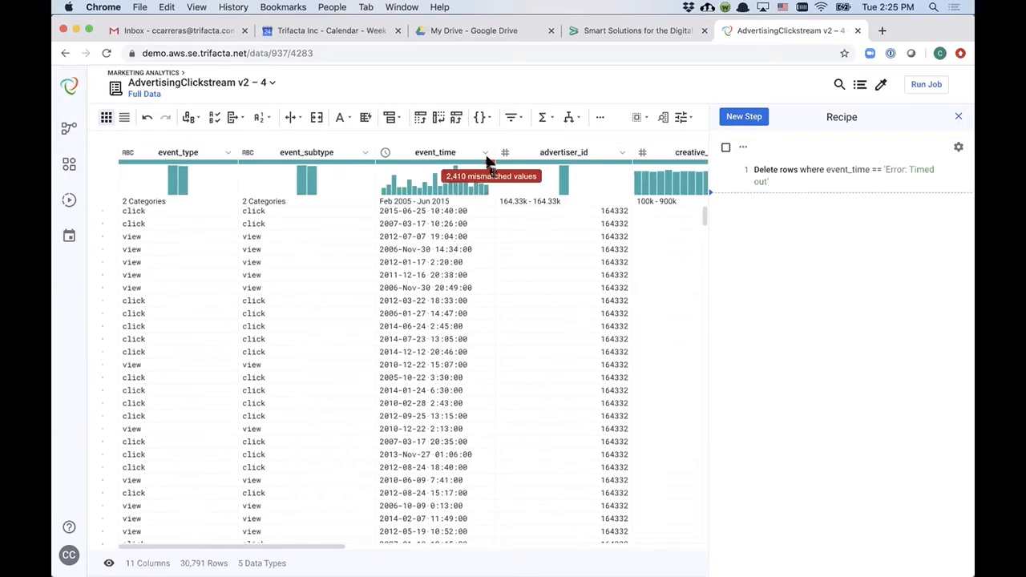
# Step: Examine the event_time column's mismatched values and its pattern details
pyautogui.click(487, 159)
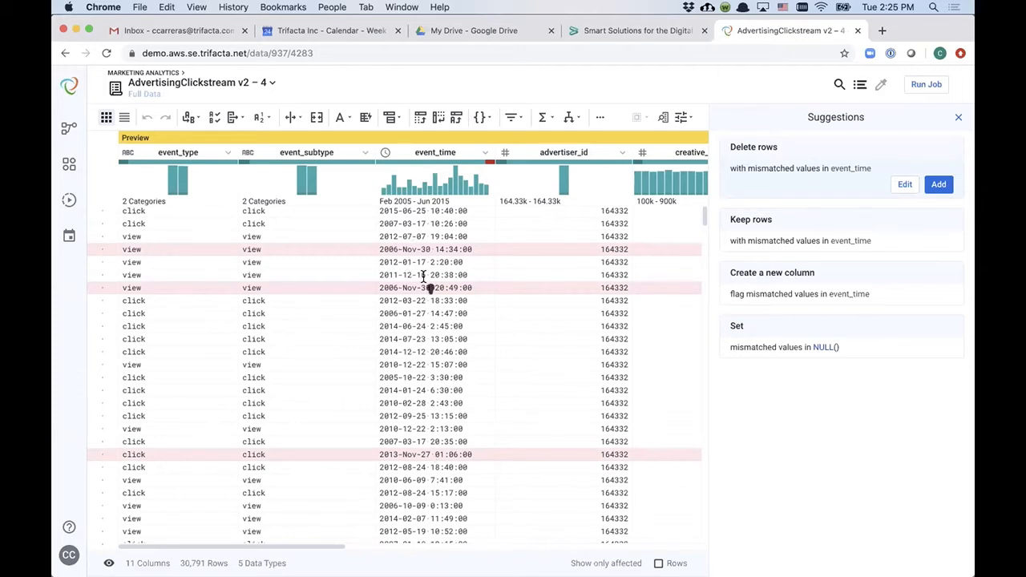
pyautogui.click(436, 151)
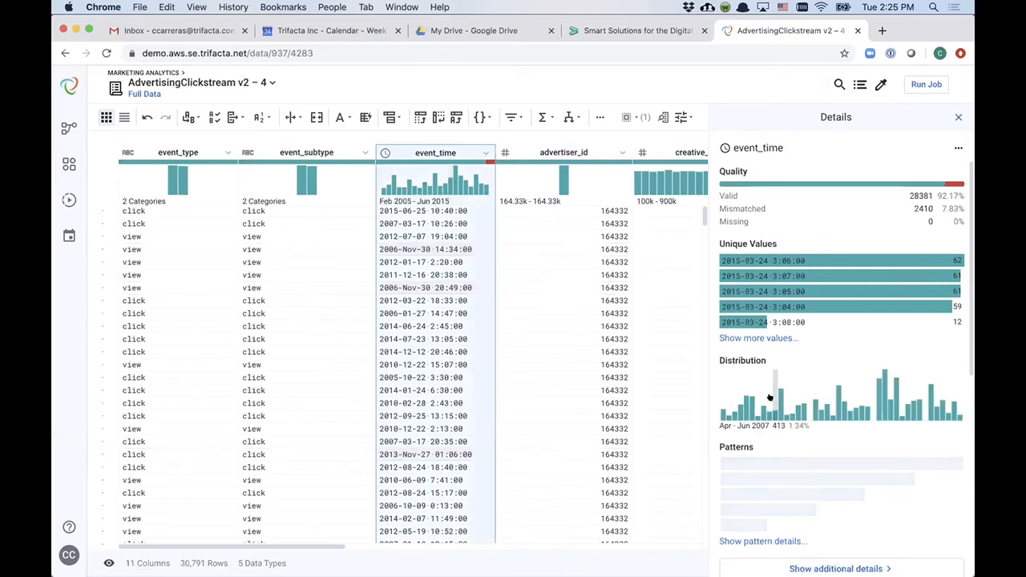
pyautogui.scroll(-3, 768, 397)
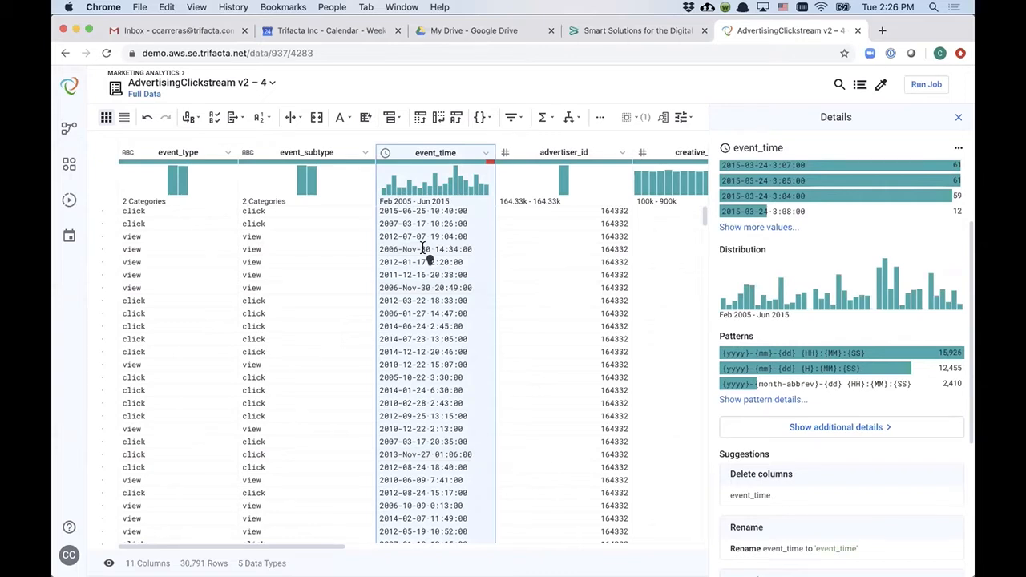
pyautogui.click(778, 400)
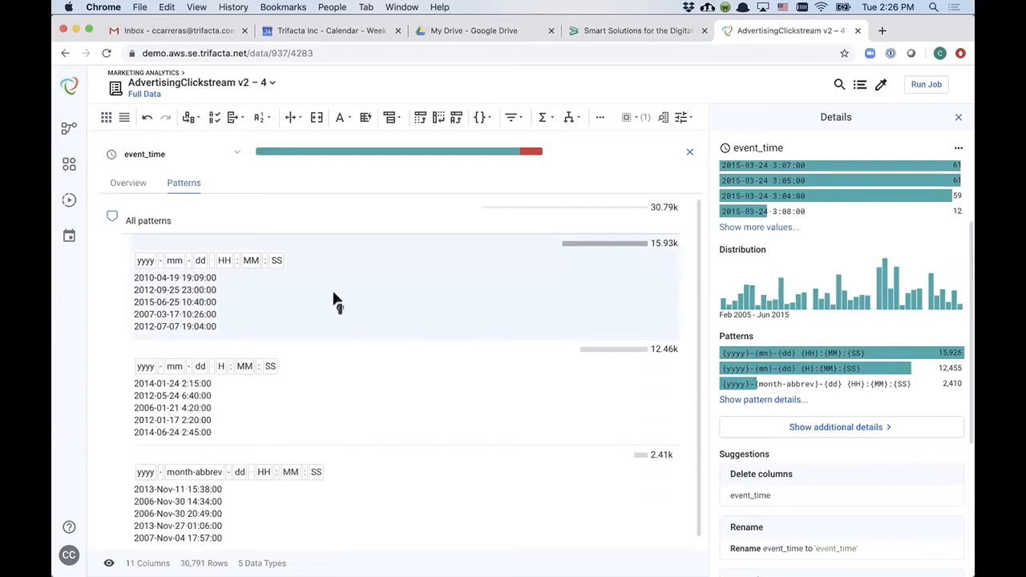
pyautogui.scroll(-1, 360, 401)
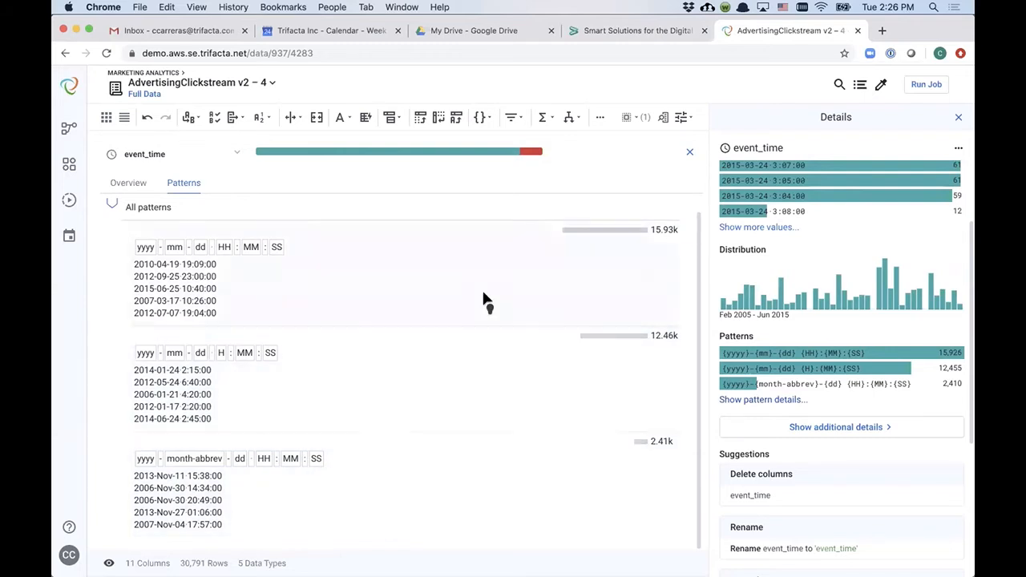
pyautogui.click(416, 267)
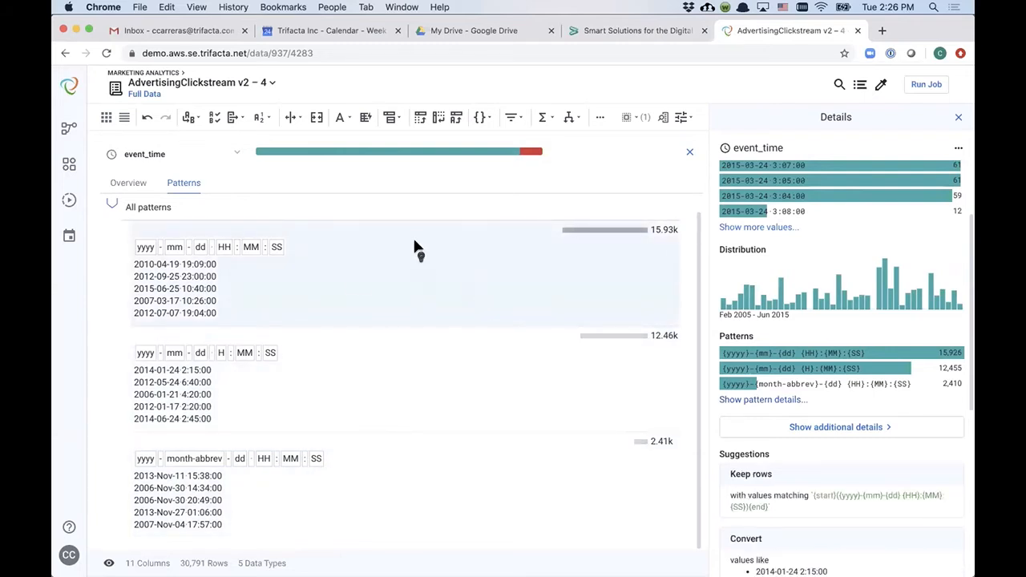
pyautogui.scroll(-5, 802, 413)
pyautogui.click(838, 405)
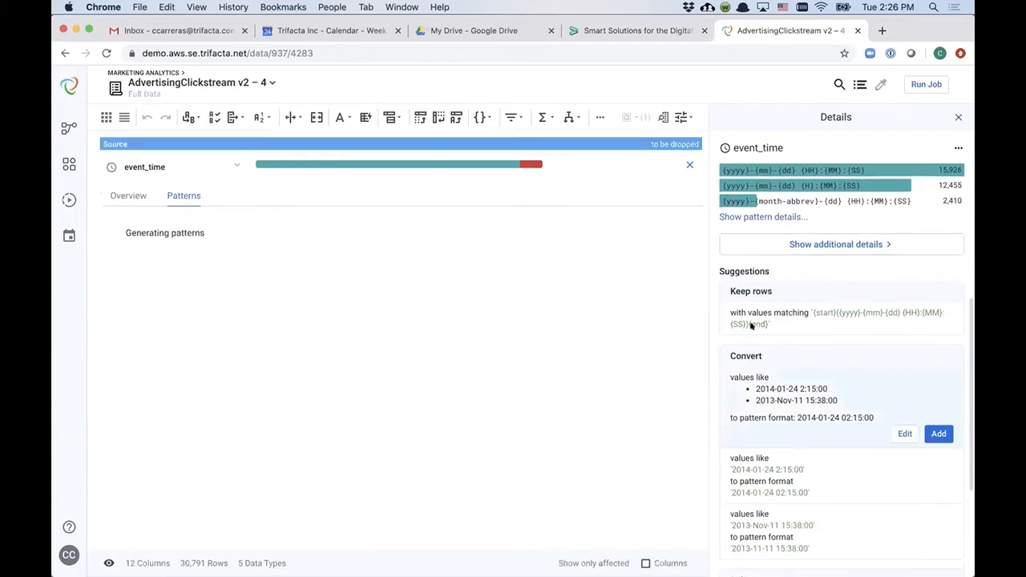
pyautogui.click(686, 165)
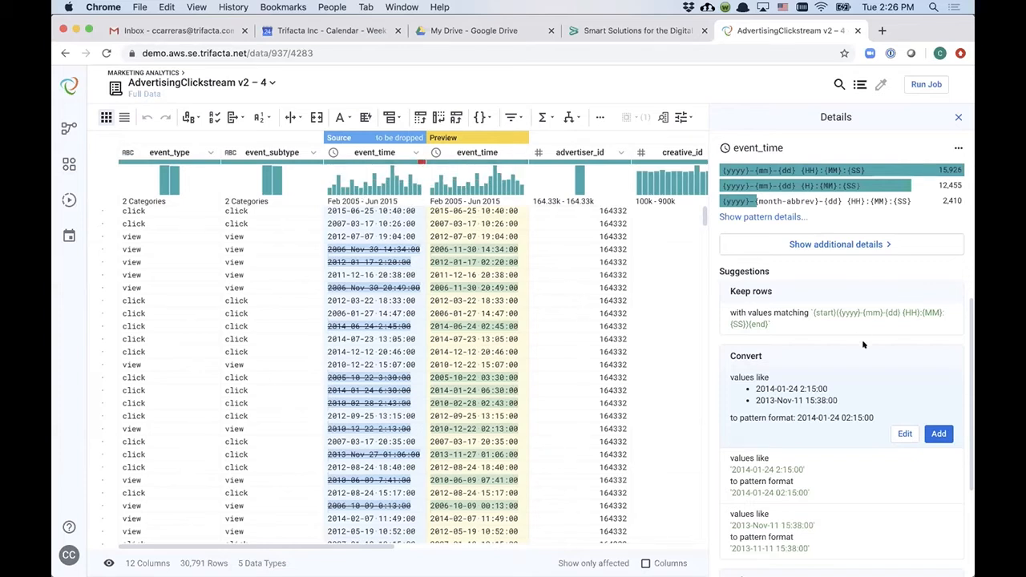
pyautogui.click(906, 433)
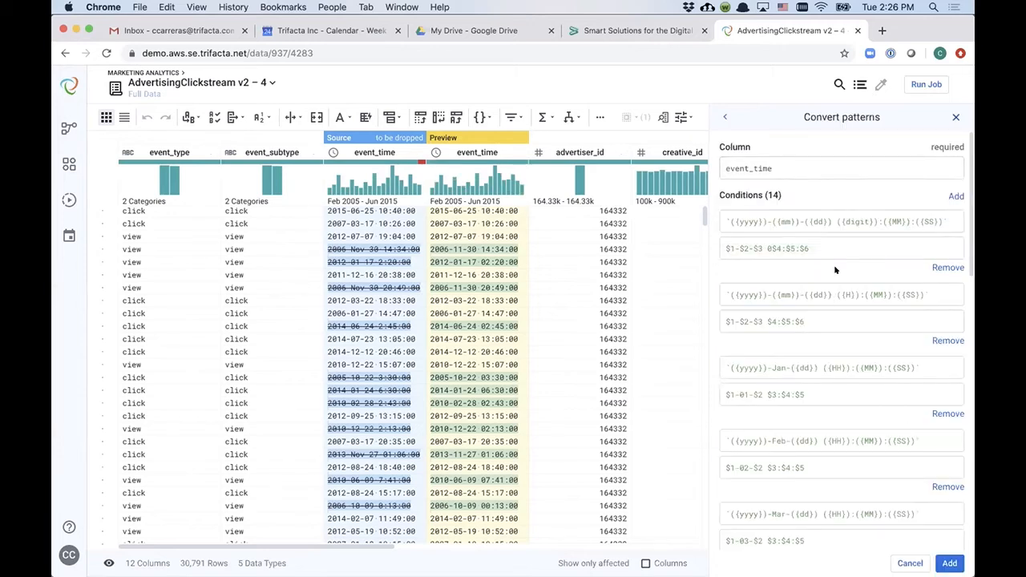
pyautogui.scroll(-5, 814, 295)
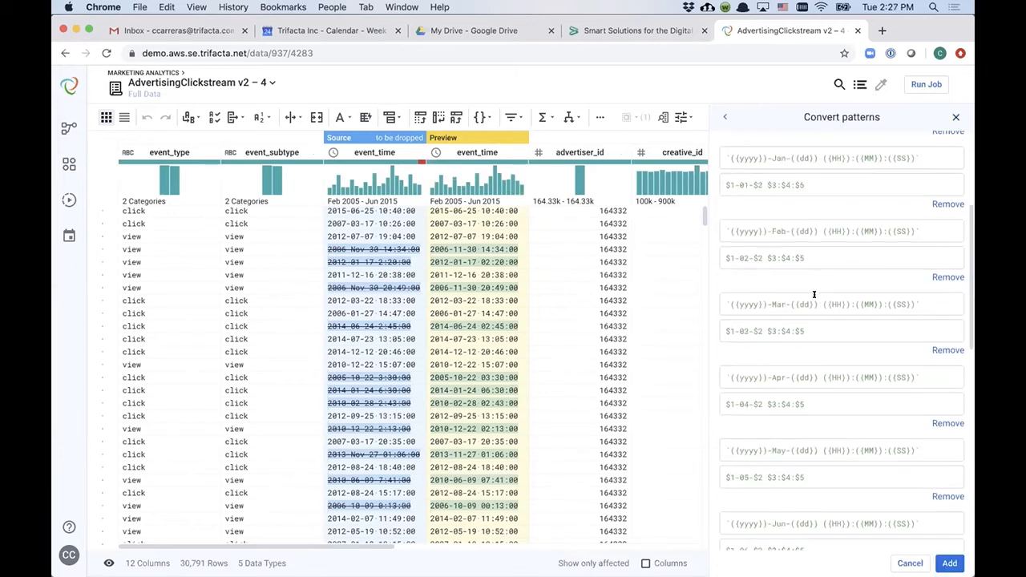
pyautogui.scroll(-8, 814, 295)
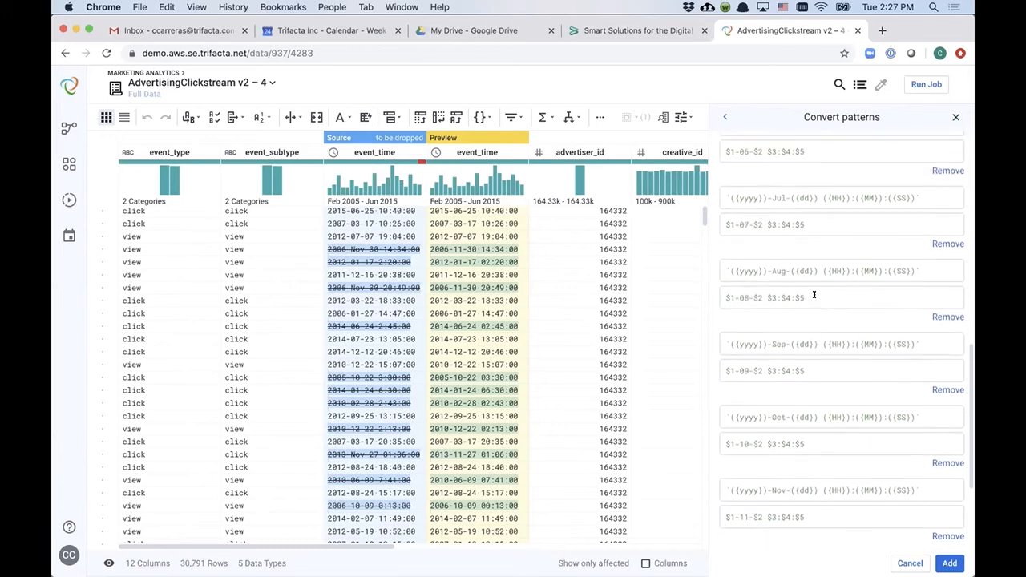
pyautogui.click(950, 563)
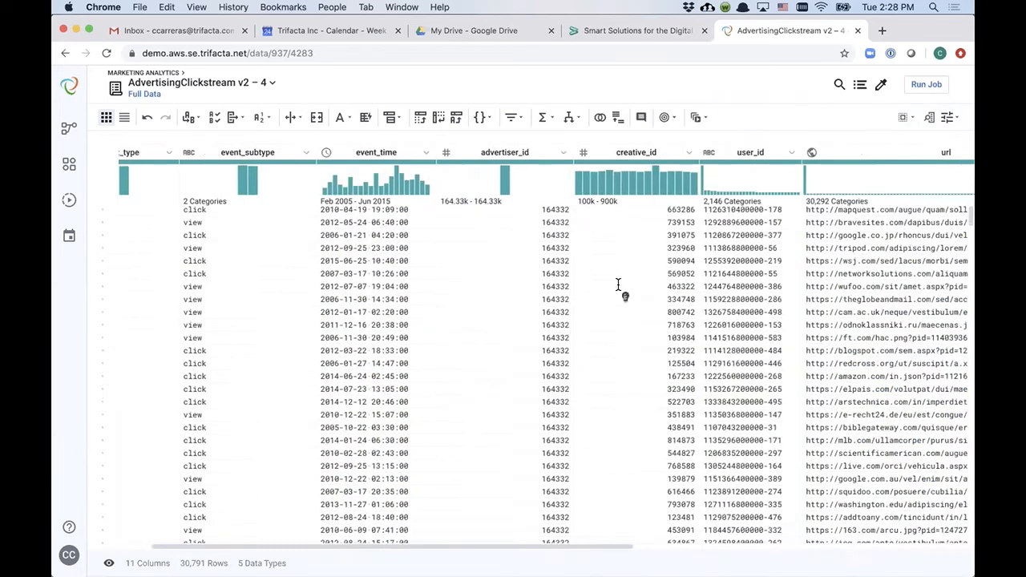
# Step: Browse the data columns and view the datasets in the current flow
pyautogui.hscroll(10, 619, 287)
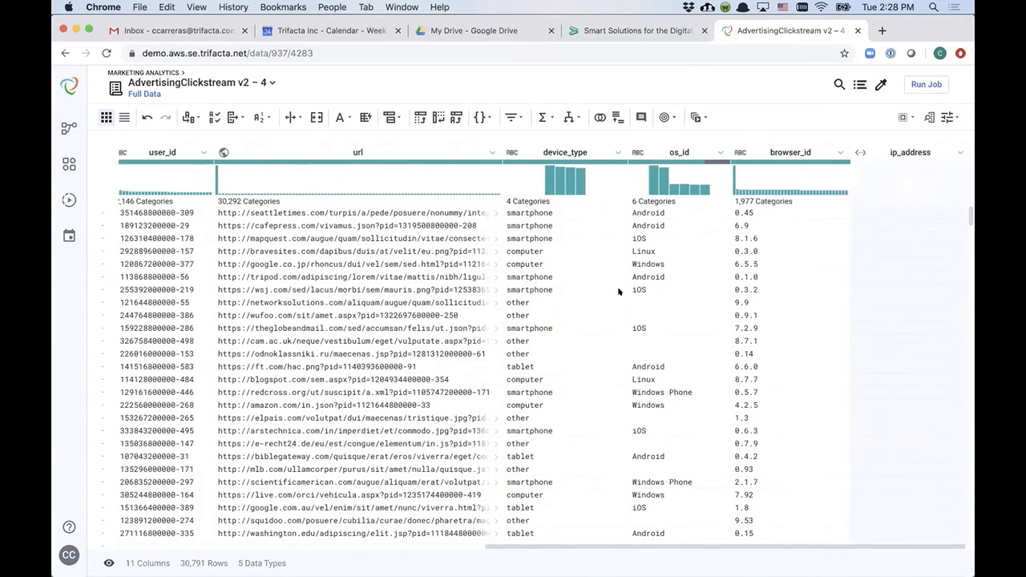
pyautogui.hscroll(-5, 619, 288)
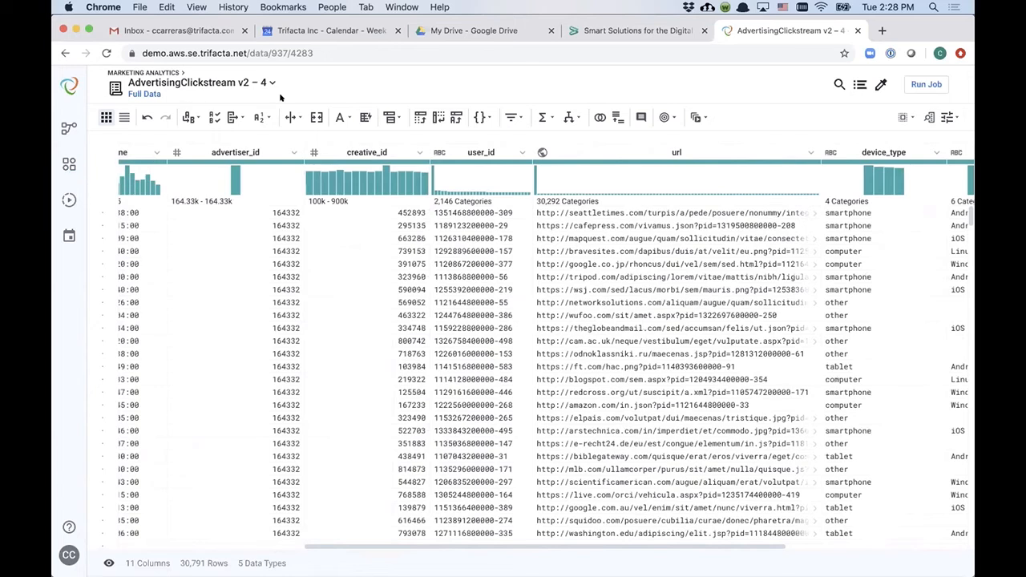
pyautogui.click(266, 83)
pyautogui.click(205, 136)
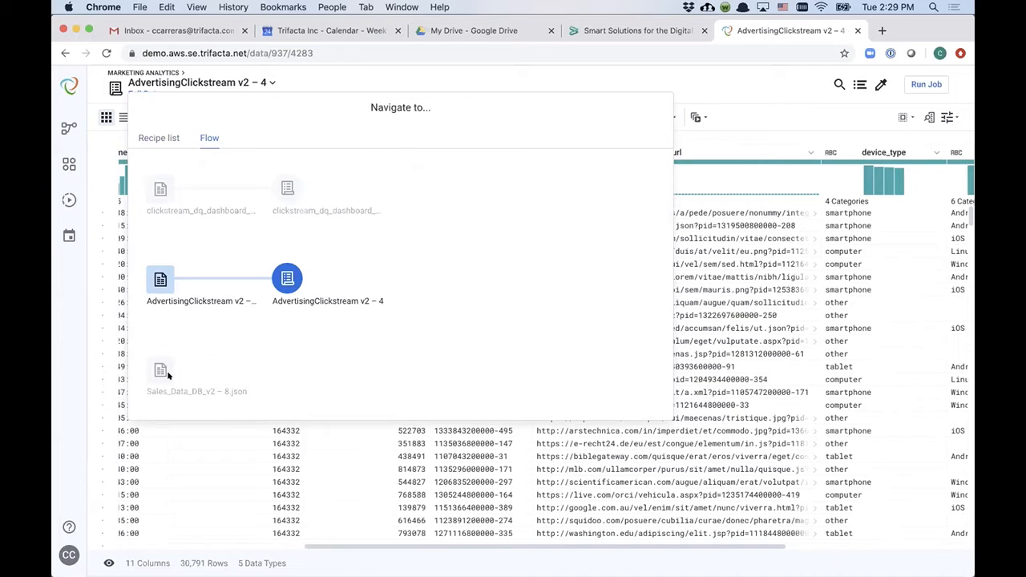
pyautogui.click(324, 77)
# Step: Start a join with the Sales_Data_DB_v2 – 8.json dataset from the current flow
pyautogui.moveTo(745, 163)
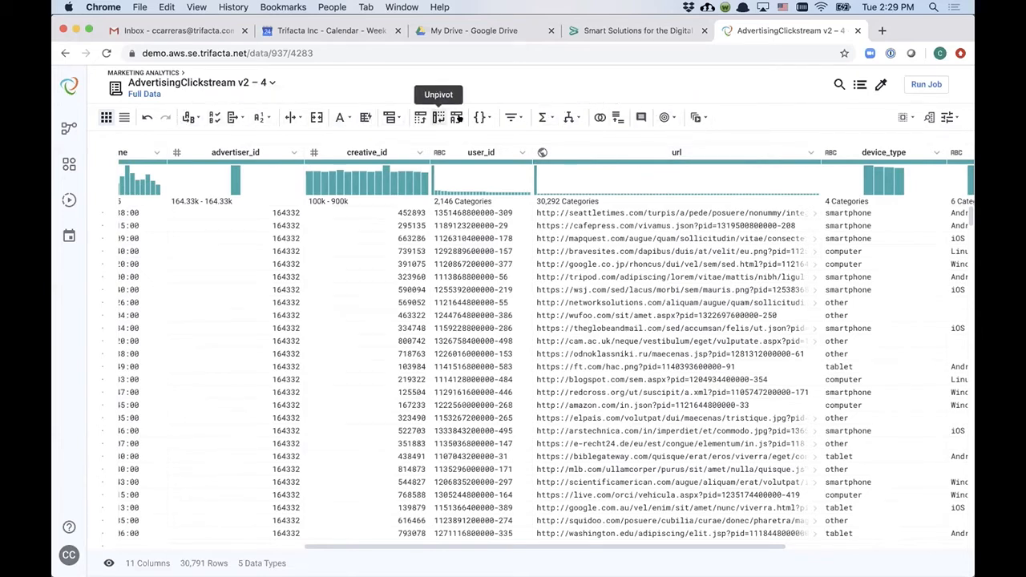
pyautogui.click(595, 116)
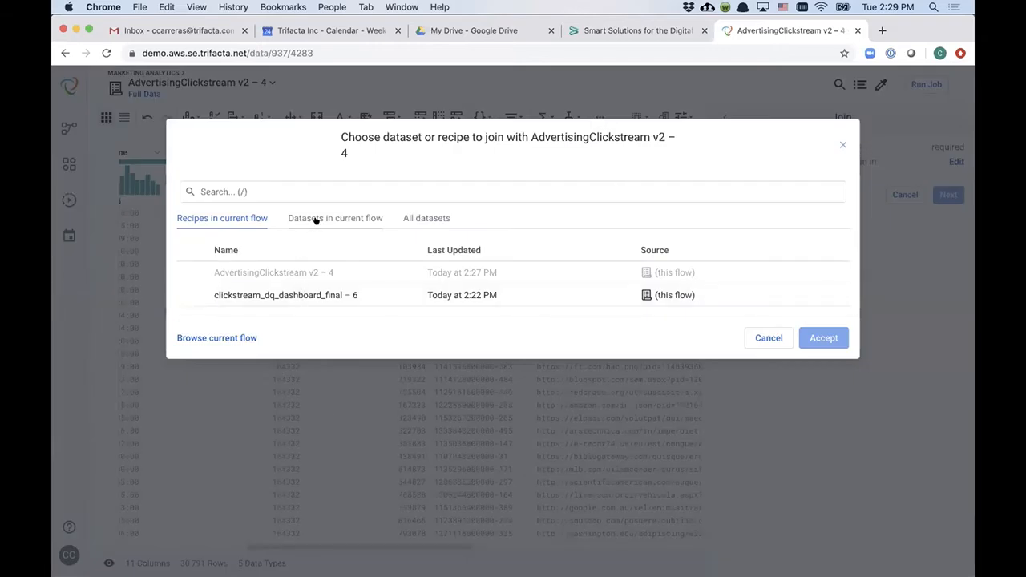
pyautogui.click(317, 219)
pyautogui.click(308, 295)
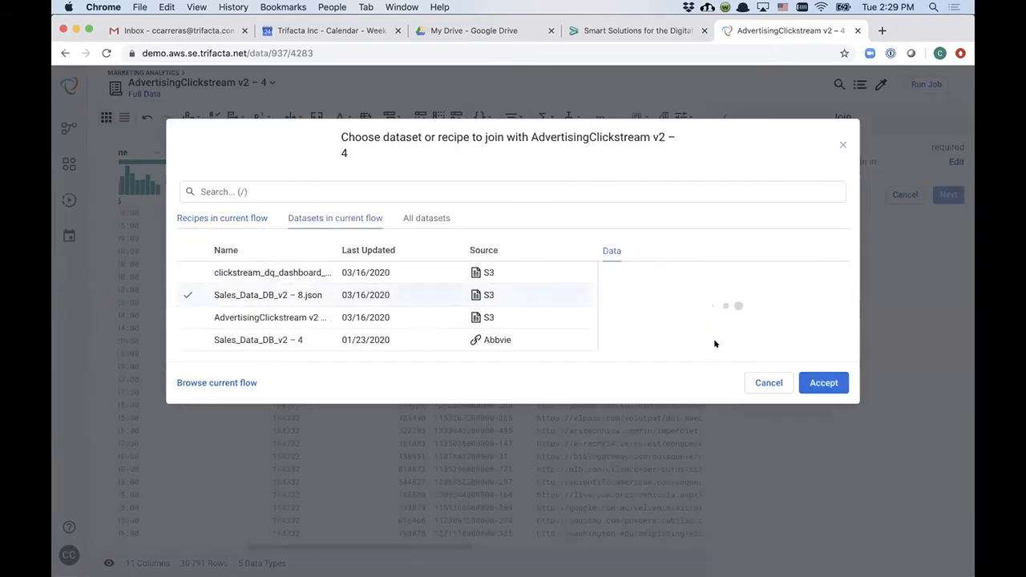
pyautogui.click(809, 481)
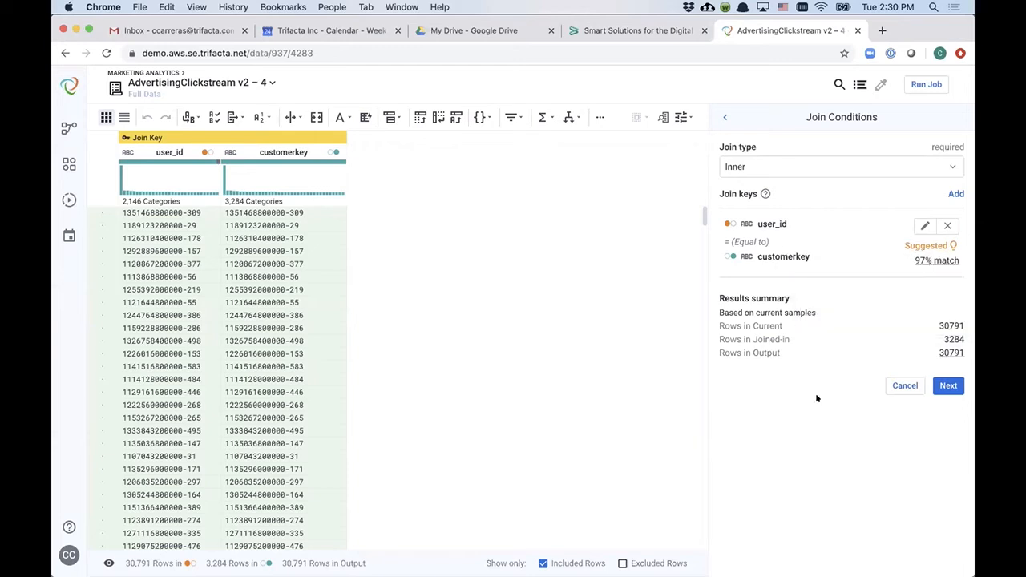
# Step: Keep the Inner join type on user_id equal to customerkey and continue
pyautogui.click(914, 162)
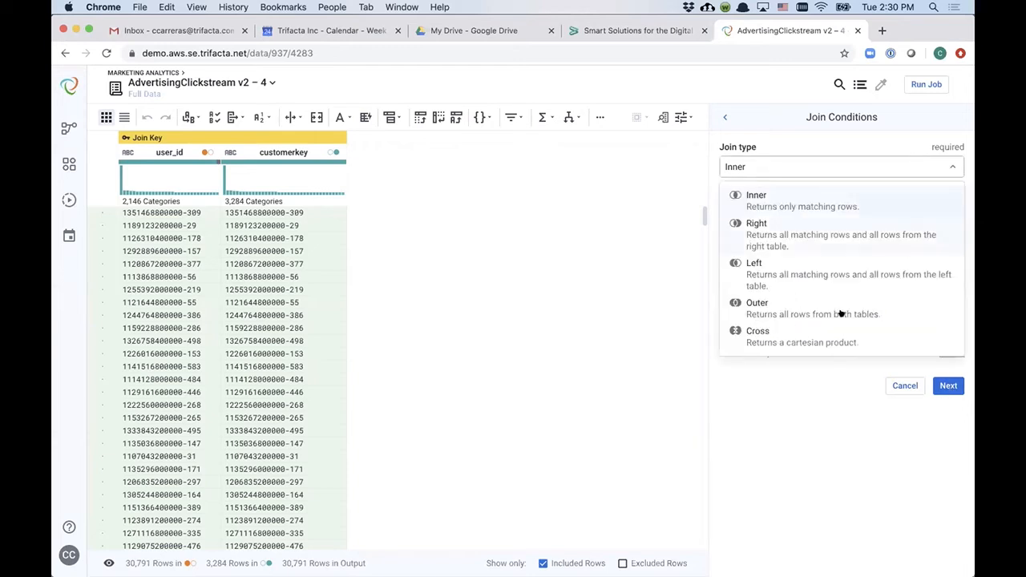
pyautogui.click(775, 415)
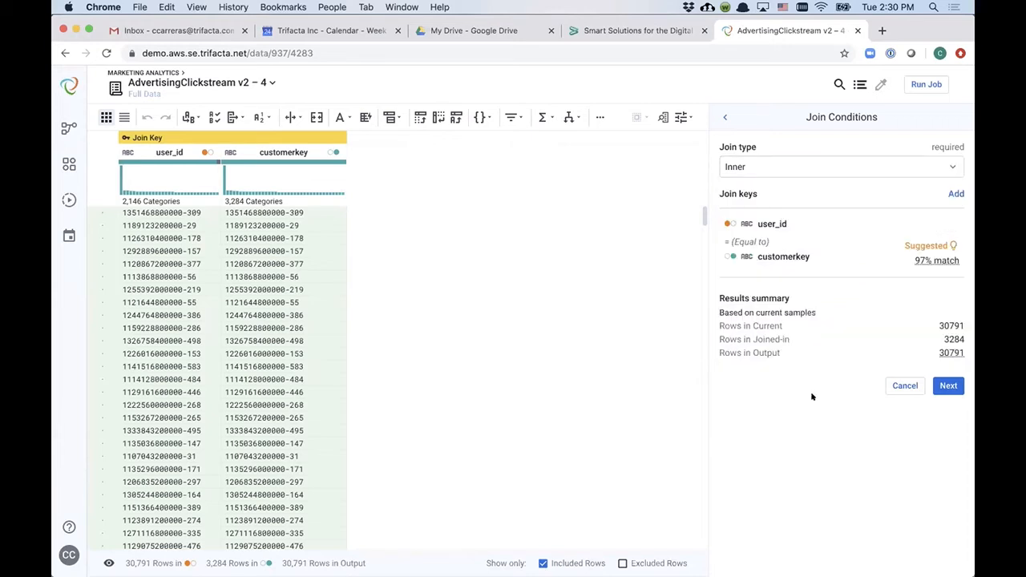
pyautogui.click(943, 387)
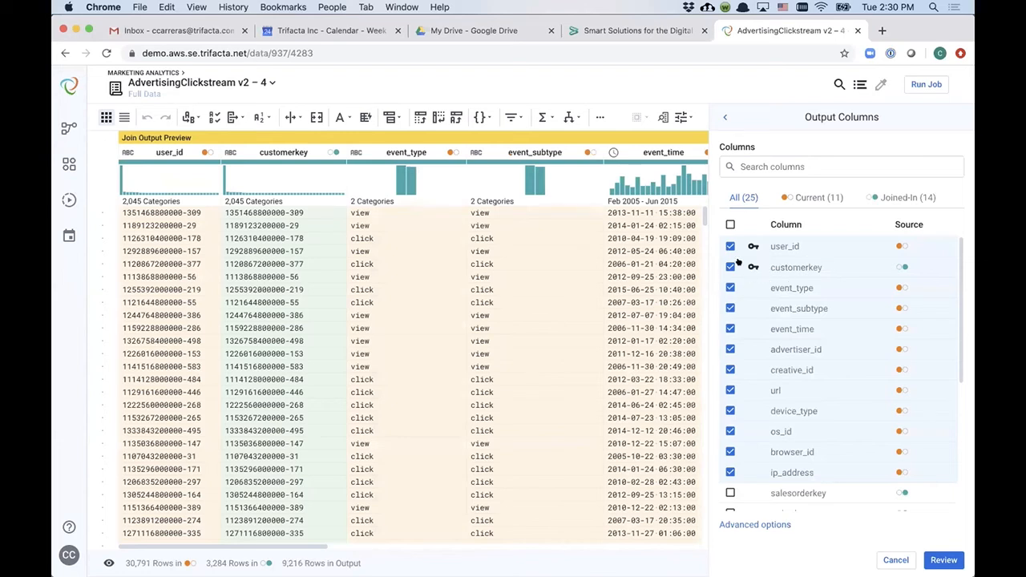
# Step: Include all output columns except customerkey and add the join to the recipe
pyautogui.click(730, 225)
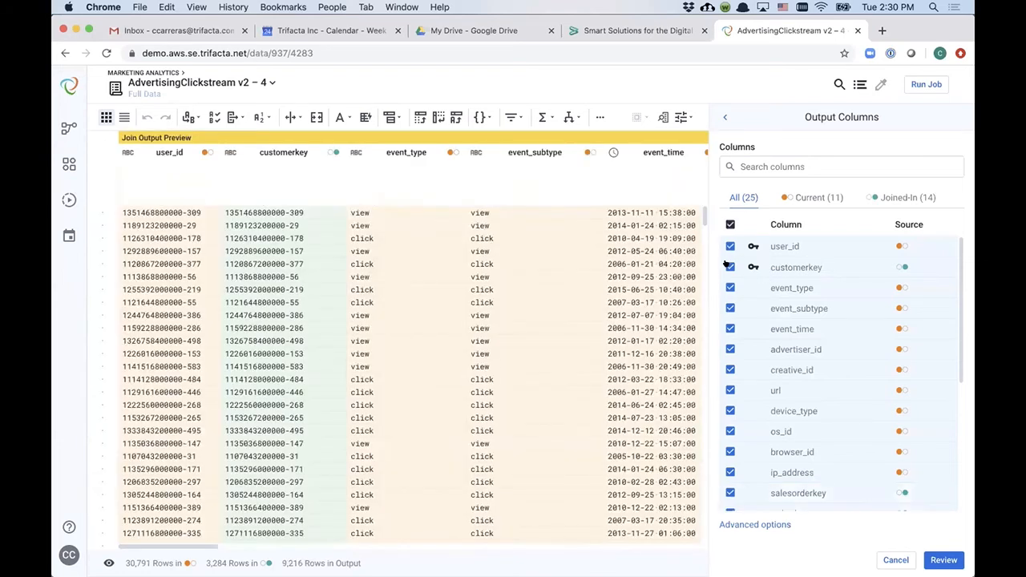
pyautogui.hscroll(10, 589, 336)
pyautogui.hscroll(5, 588, 336)
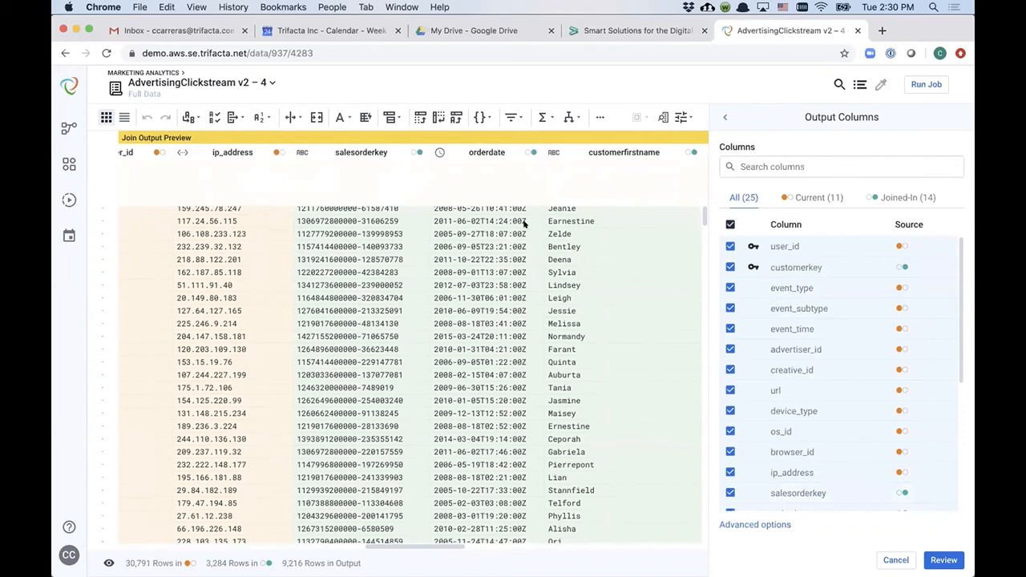
pyautogui.click(730, 267)
pyautogui.click(940, 560)
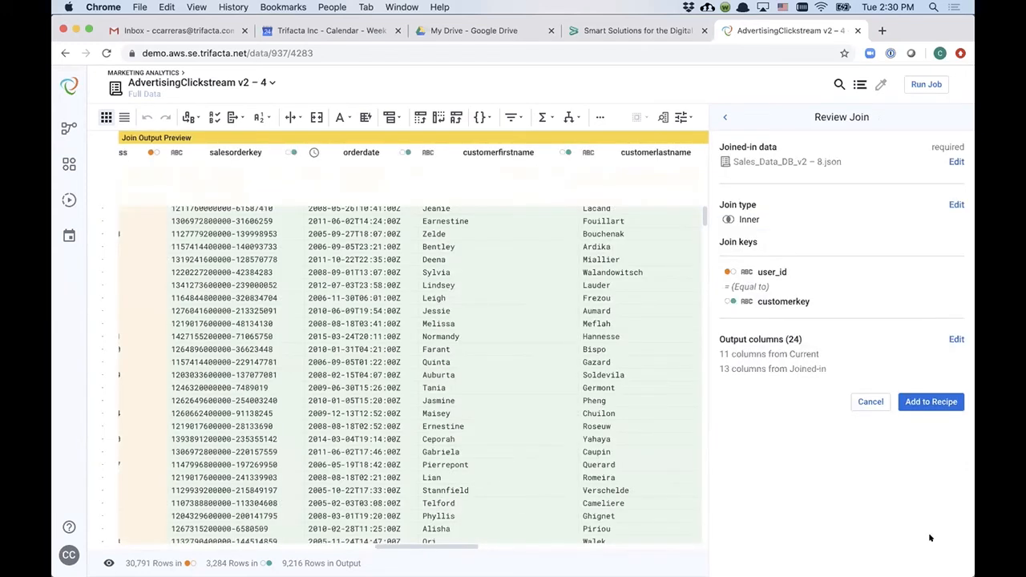
pyautogui.click(952, 400)
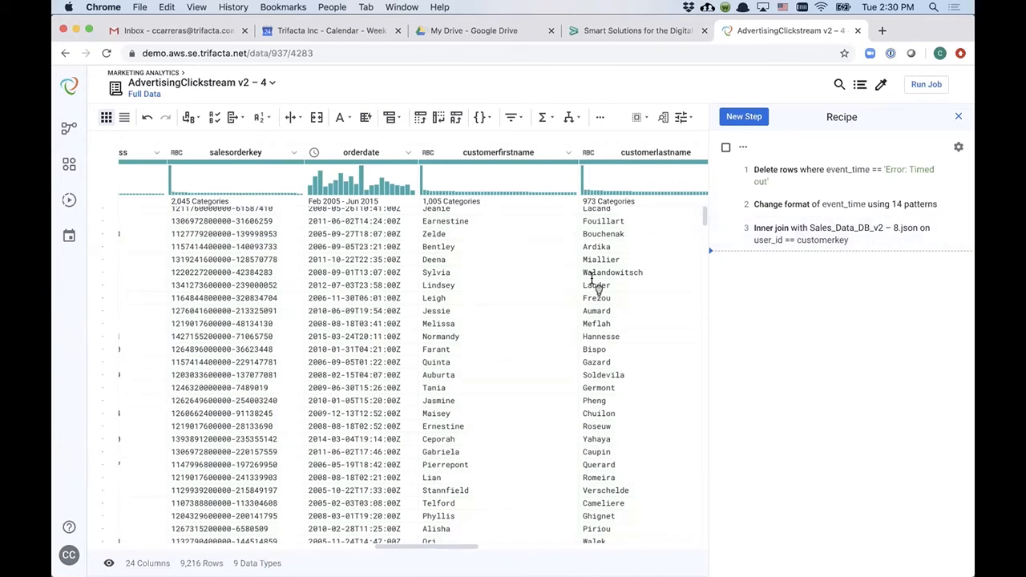
# Step: Inspect the joined columns and expand a salesorderlines array value
pyautogui.hscroll(10, 596, 265)
pyautogui.hscroll(10, 596, 285)
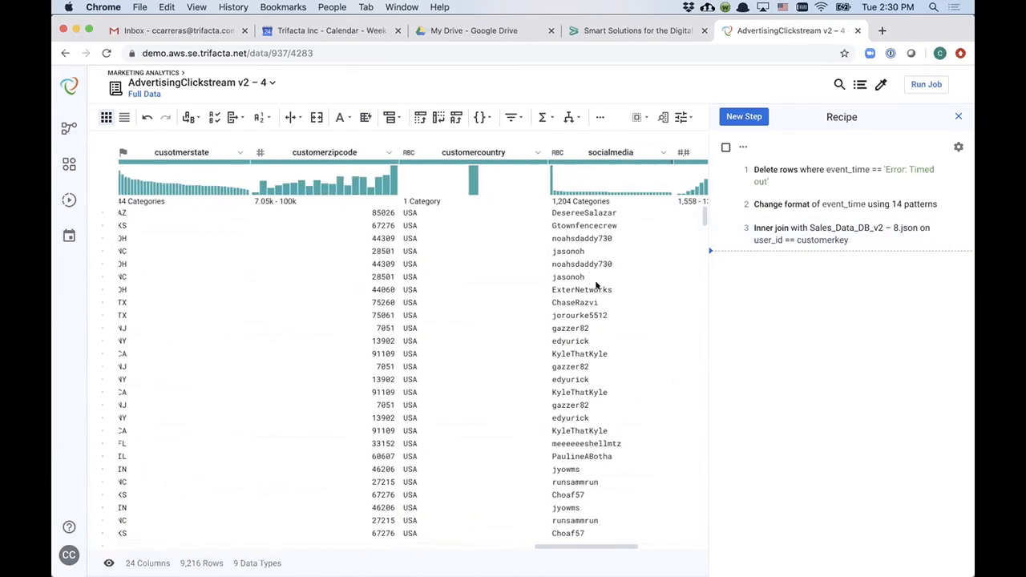
pyautogui.hscroll(2, 592, 278)
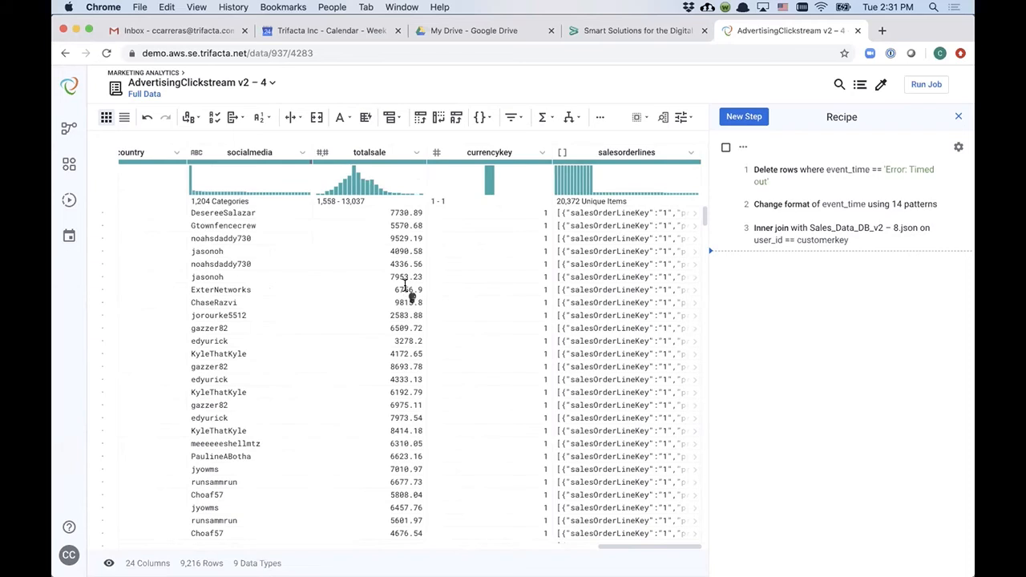
pyautogui.hscroll(-10, 406, 290)
pyautogui.hscroll(-2, 406, 291)
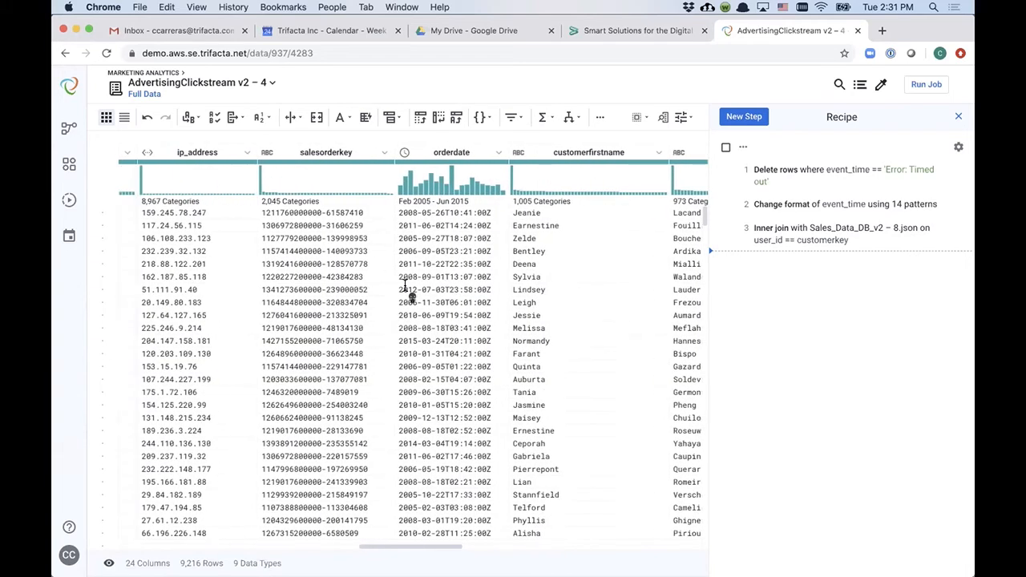
pyautogui.hscroll(10, 405, 291)
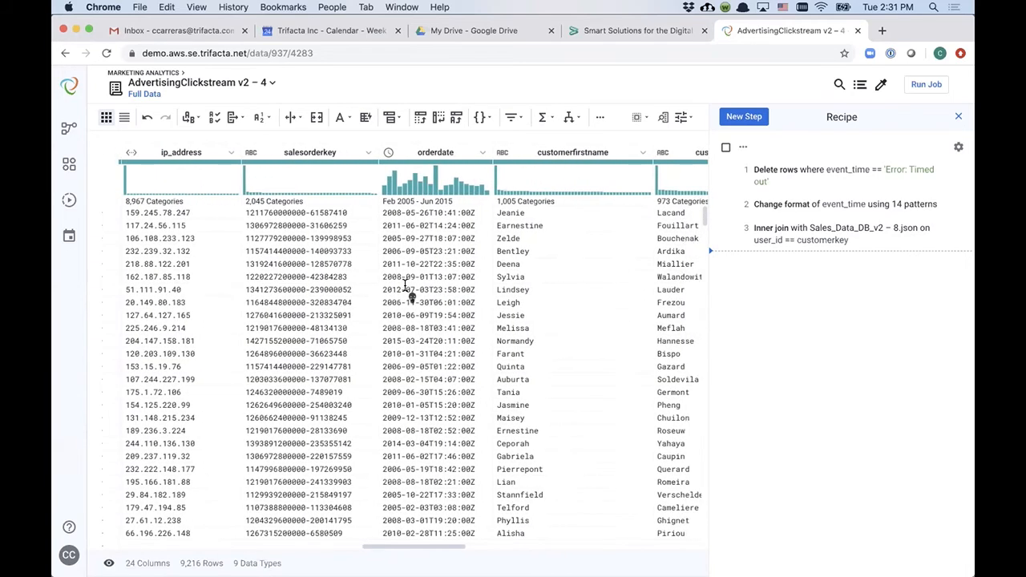
pyautogui.hscroll(10, 406, 290)
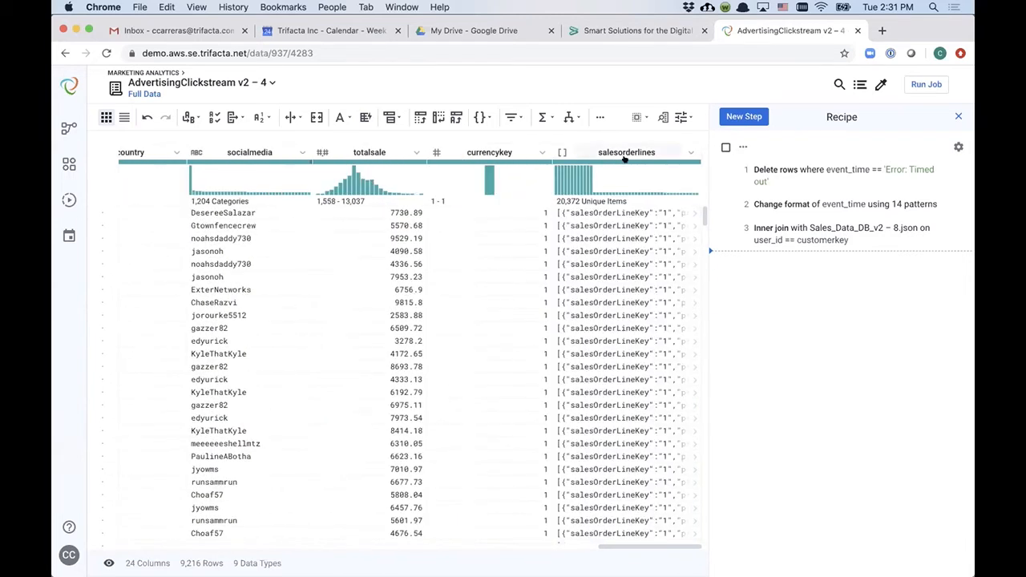
pyautogui.click(688, 210)
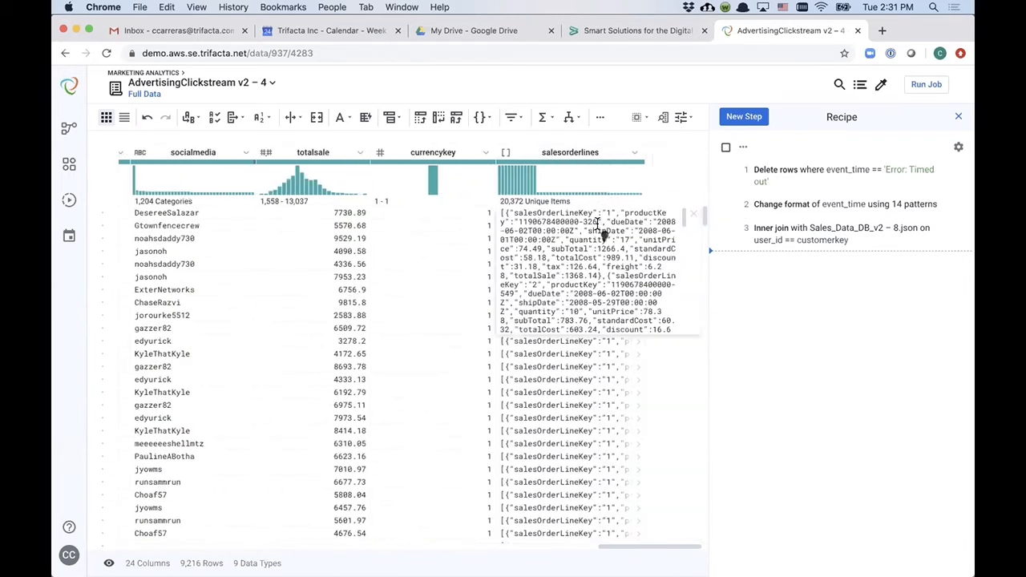
pyautogui.scroll(-5, 599, 257)
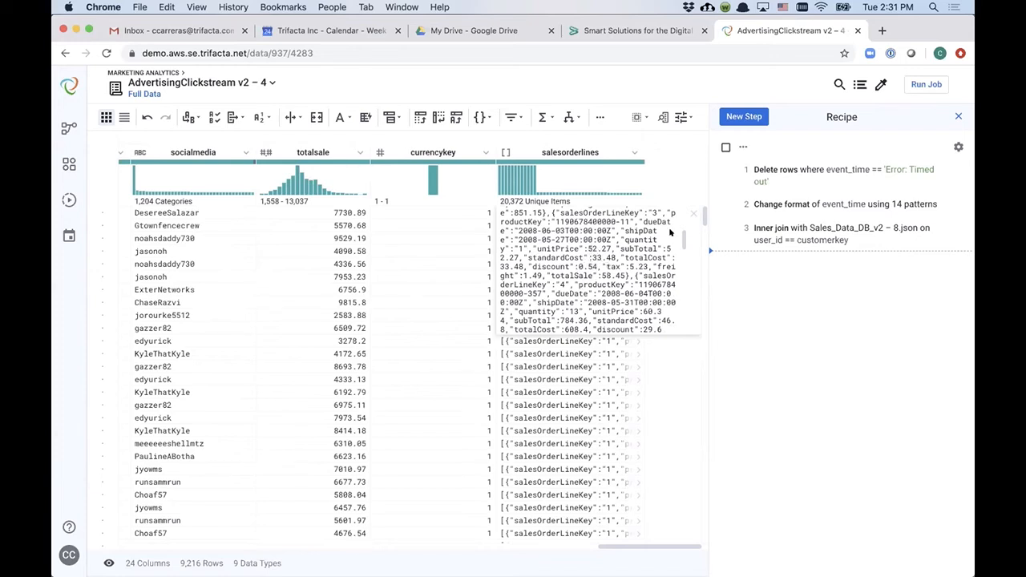
pyautogui.click(692, 213)
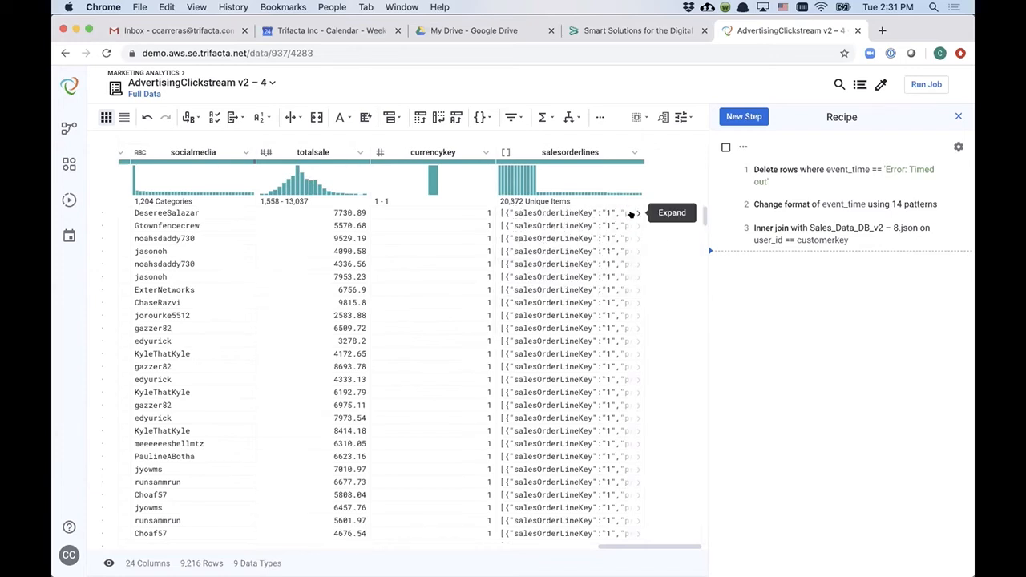
pyautogui.click(631, 214)
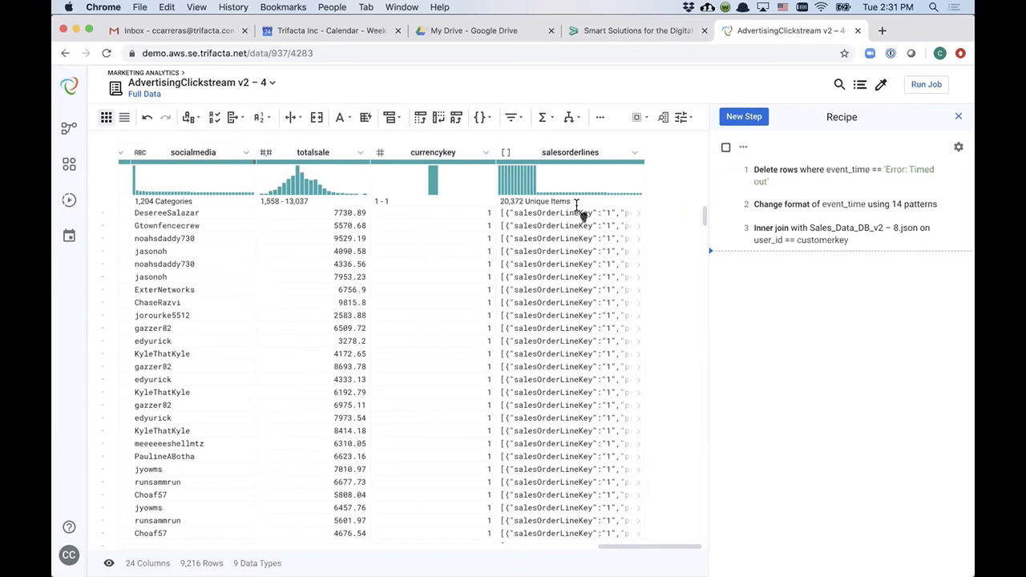
# Step: Flatten the salesorderlines arrays into separate rows
pyautogui.click(572, 152)
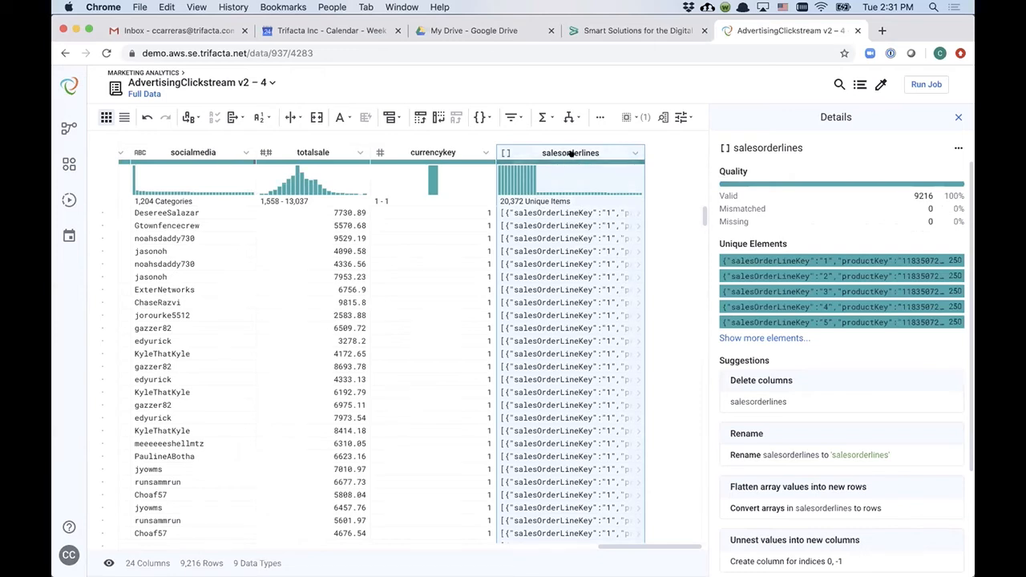
pyautogui.scroll(-5, 830, 308)
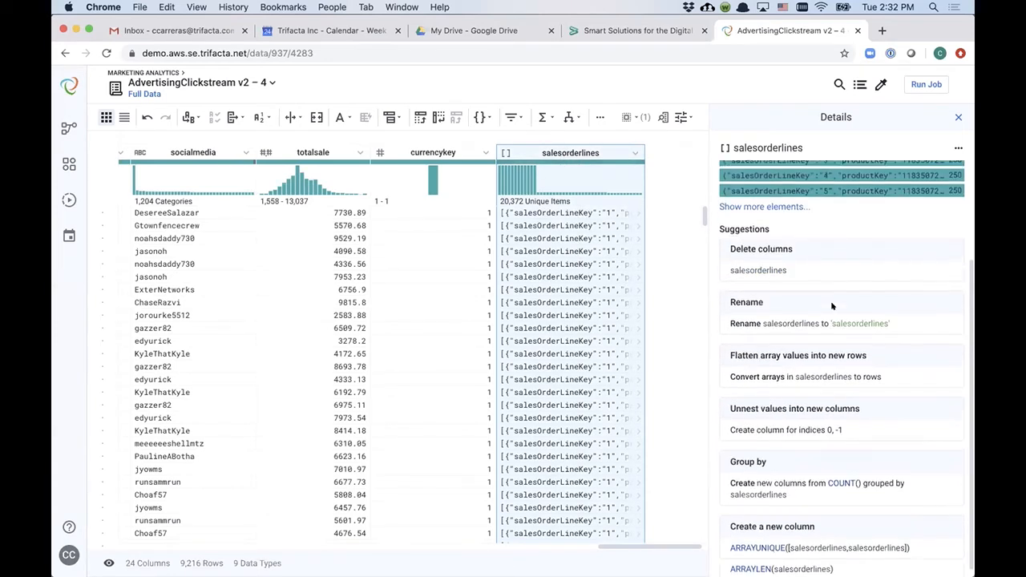
pyautogui.click(827, 375)
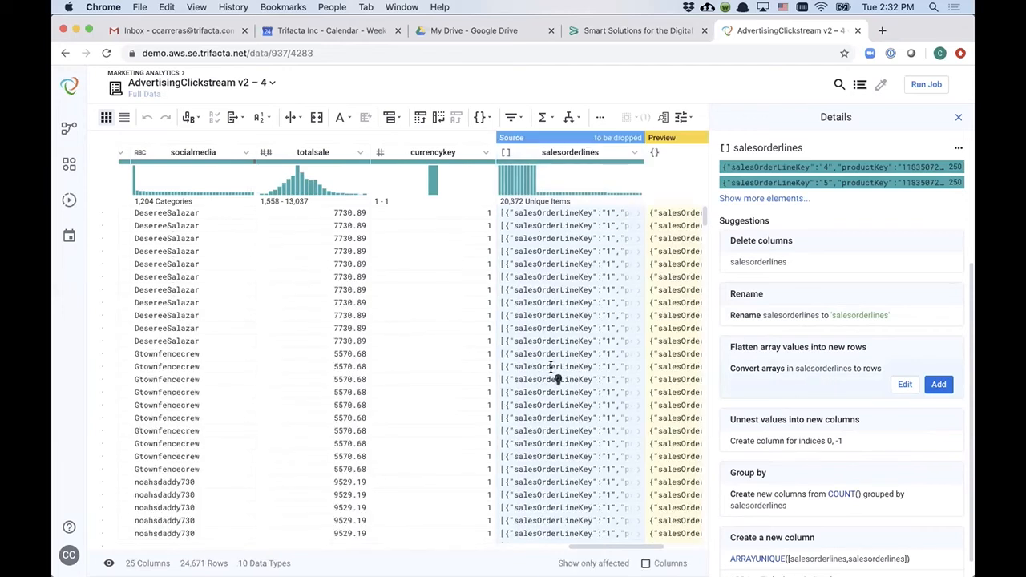
pyautogui.hscroll(5, 555, 374)
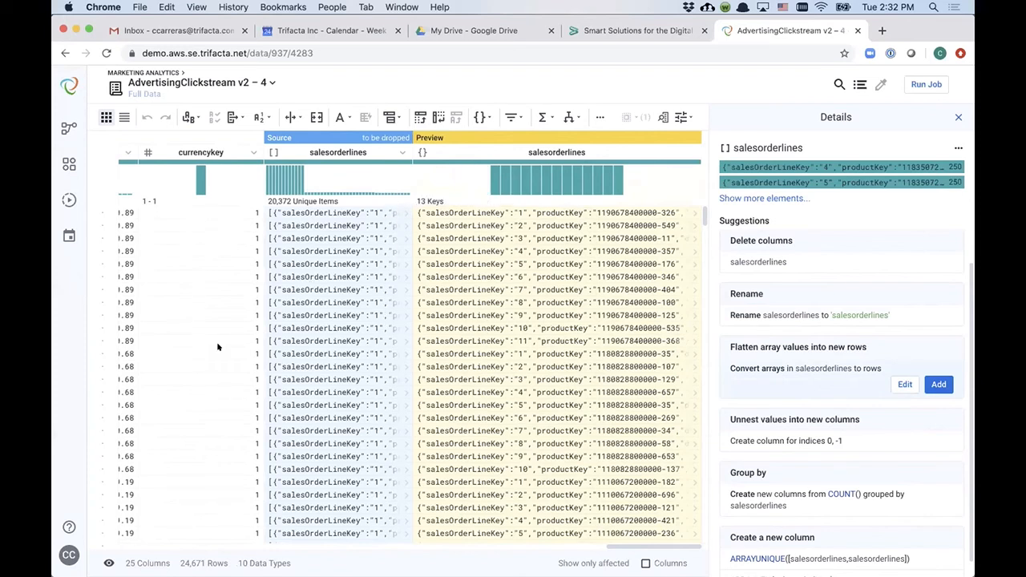
pyautogui.click(938, 384)
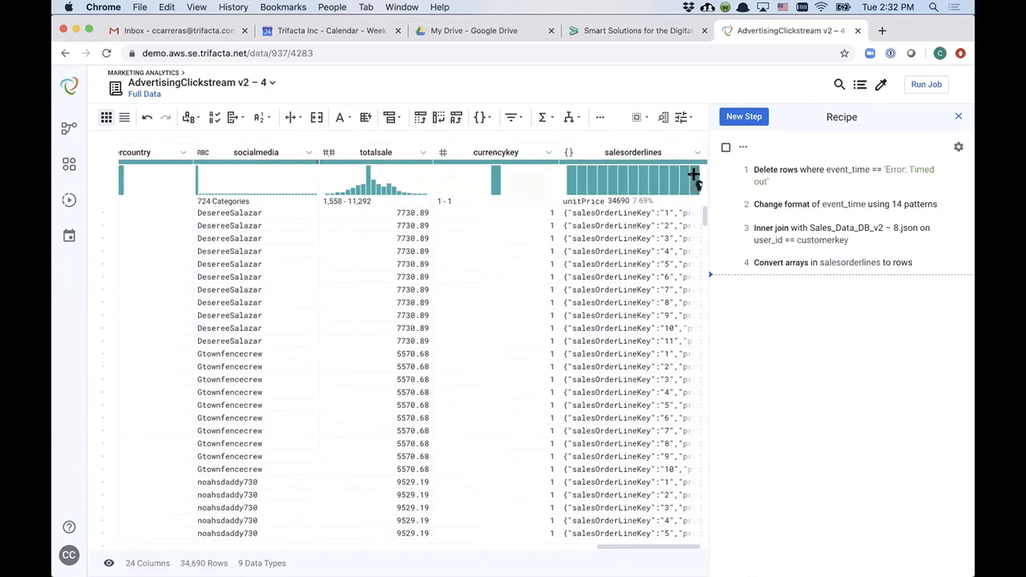
# Step: Unnest the salesorderlines values into new columns for all 13 keys and add the step to the recipe
pyautogui.click(571, 178)
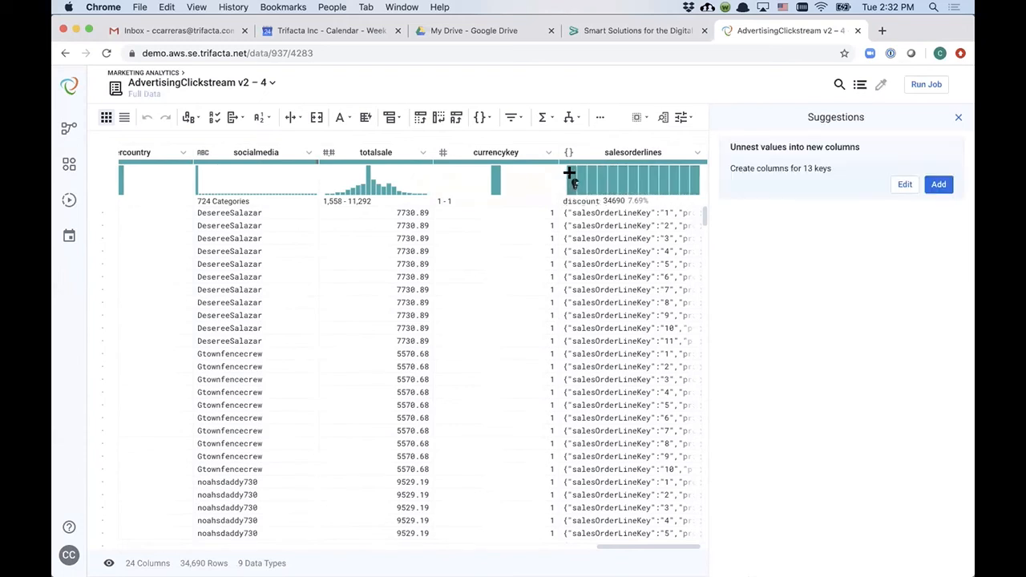
pyautogui.hscroll(2, 631, 276)
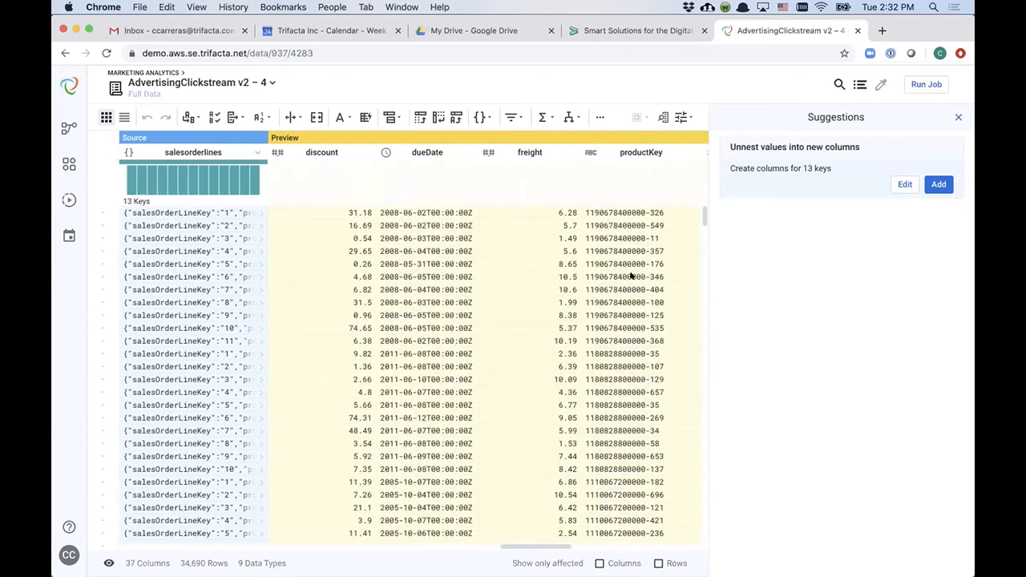
pyautogui.hscroll(2, 448, 222)
pyautogui.hscroll(10, 446, 222)
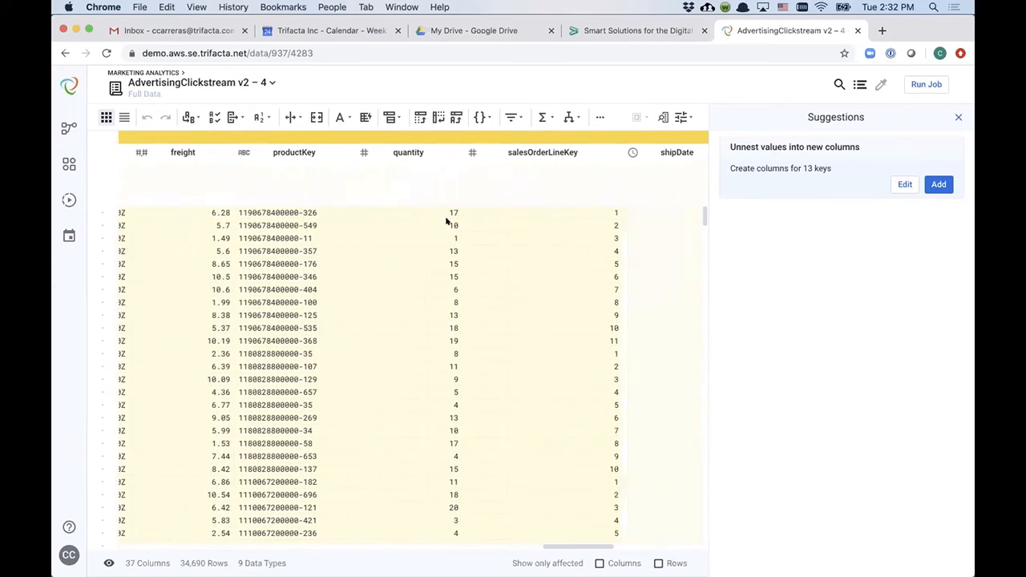
pyautogui.hscroll(6, 447, 221)
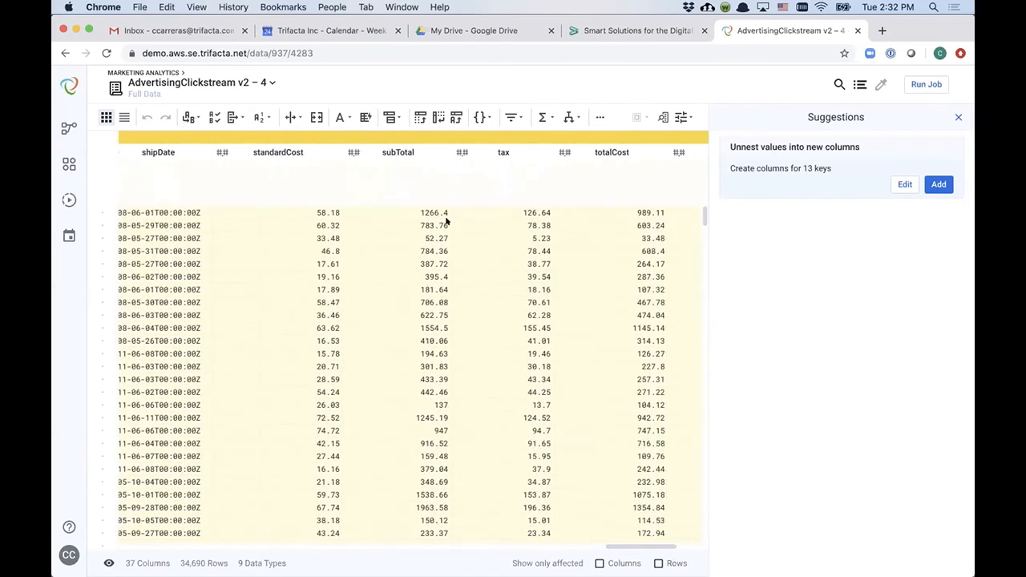
pyautogui.click(939, 184)
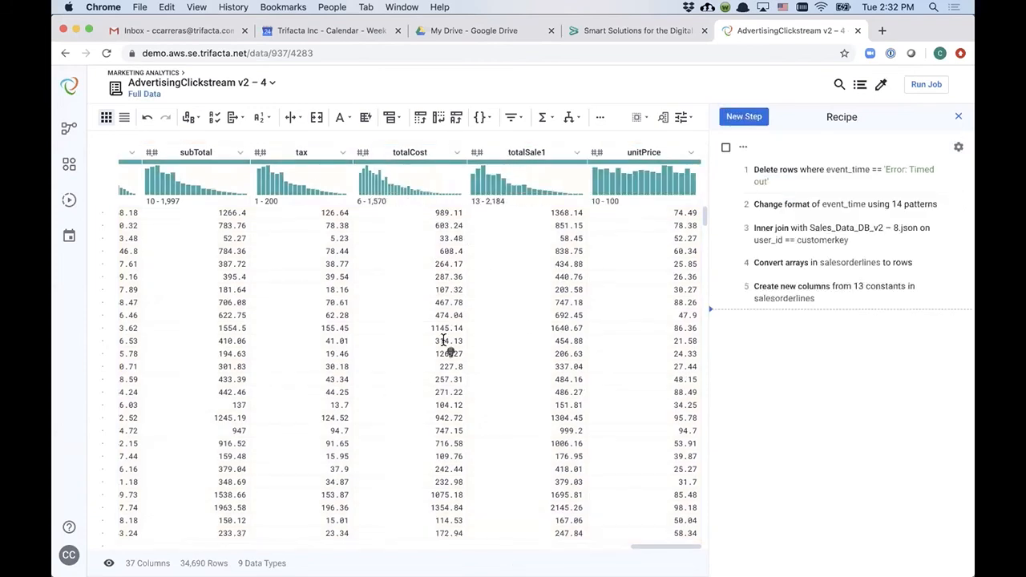
# Step: Run a job for the recipe on the Spark engine with profiling and the CSV publishing action
pyautogui.hscroll(-15, 444, 341)
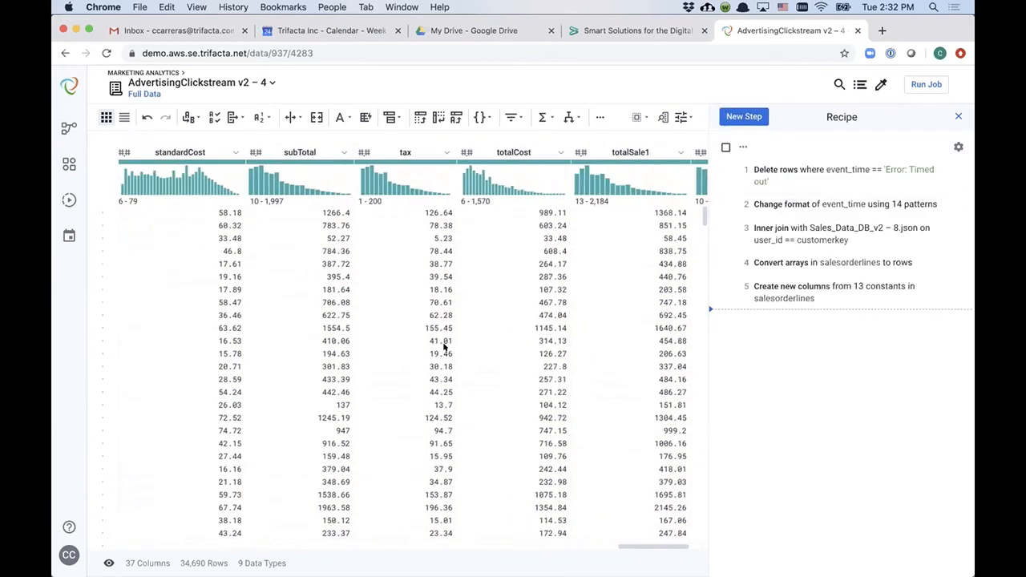
pyautogui.hscroll(-3, 443, 348)
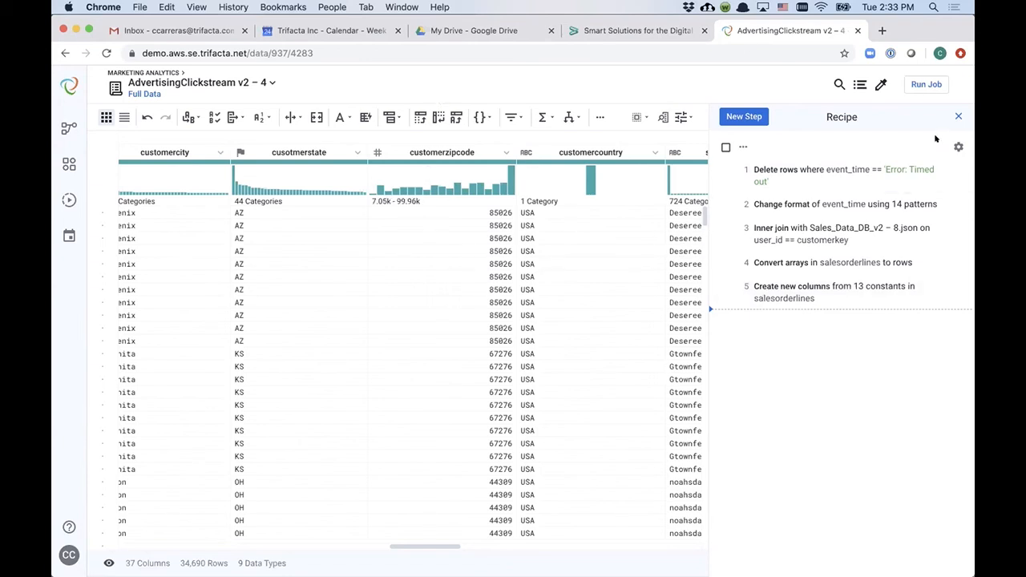
pyautogui.click(927, 84)
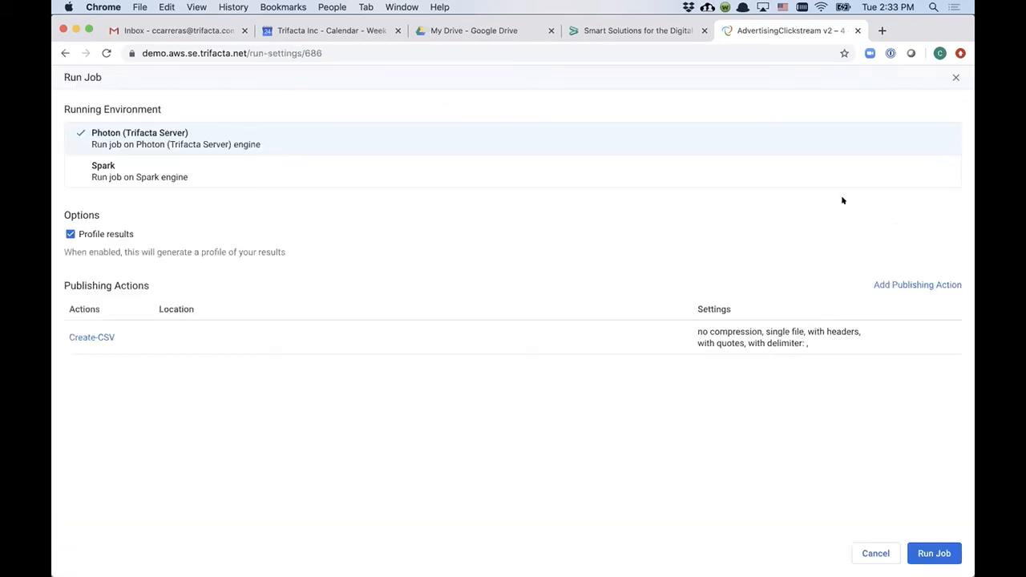
pyautogui.click(301, 177)
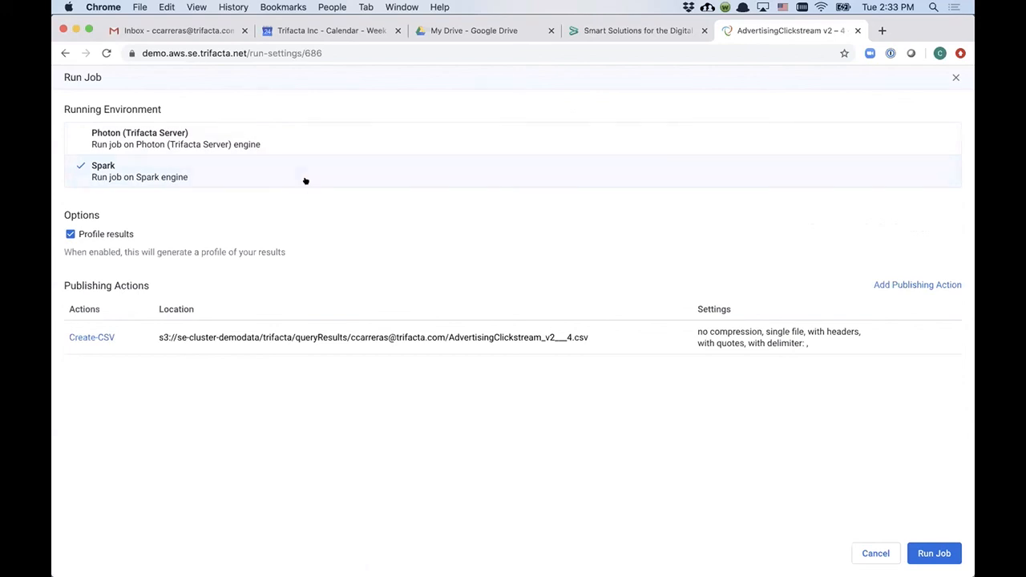
pyautogui.moveTo(433, 351)
pyautogui.click(930, 552)
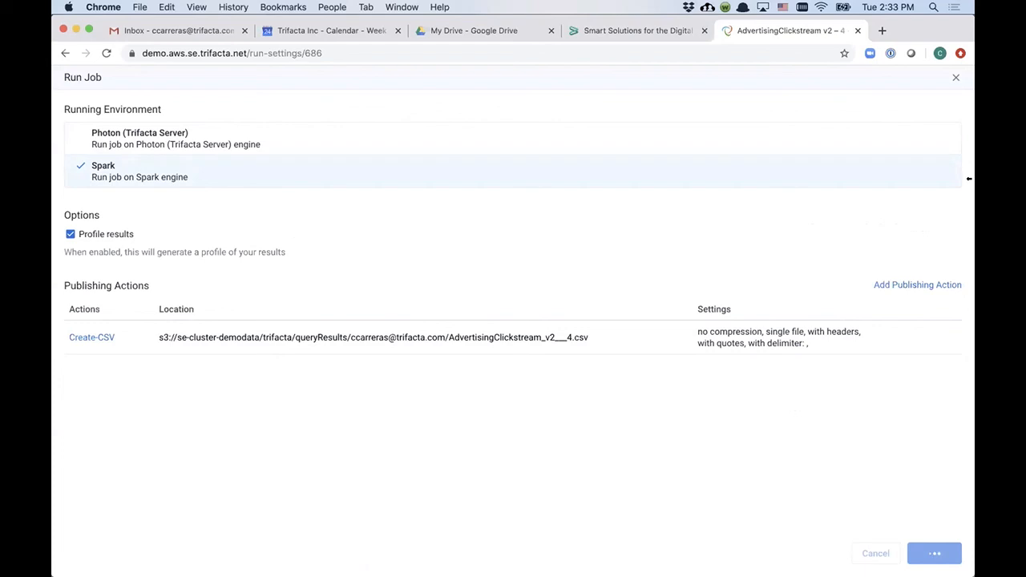